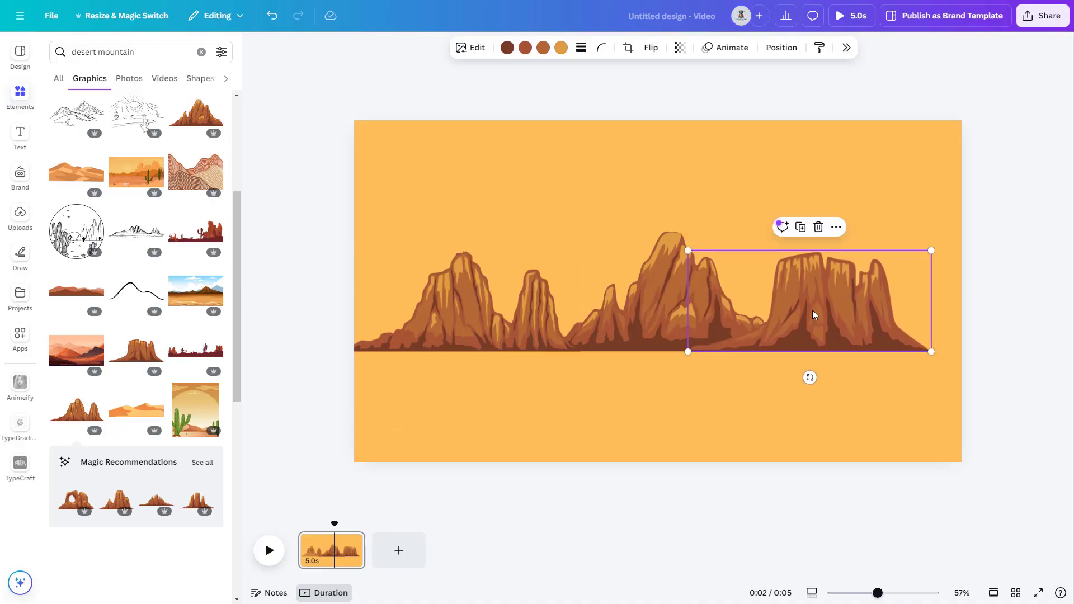
Duplicate the flat-topped mountain and the twin-peak mountain to fill the gaps at the canvas's left and right edges.
left_click(799, 227)
left_click_drag(488, 291, 307, 289)
left_click(514, 290)
left_click(450, 228)
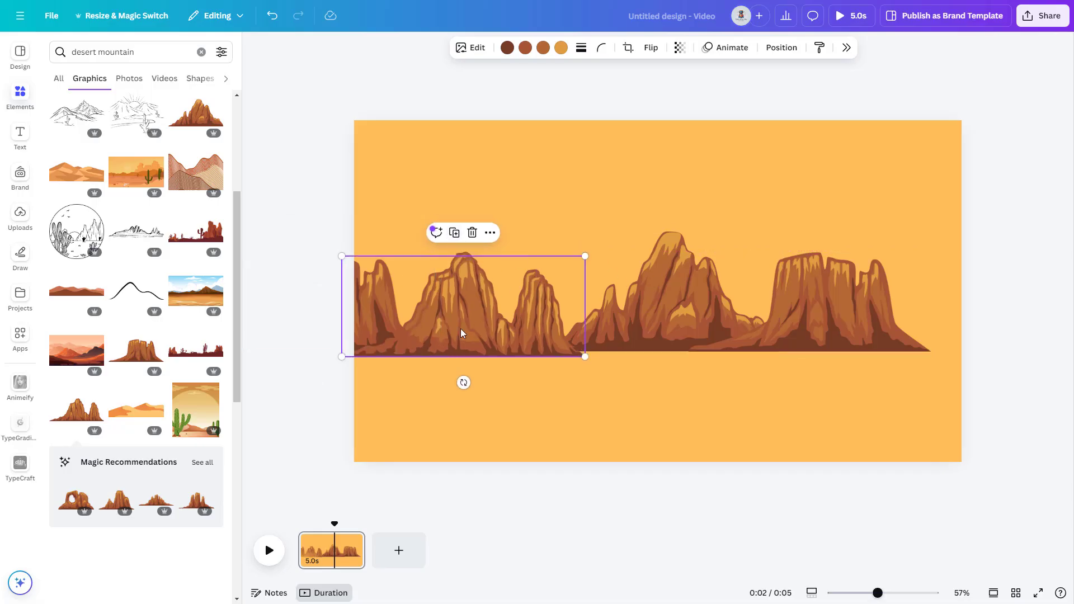
left_click_drag(462, 328, 897, 329)
left_click(779, 168)
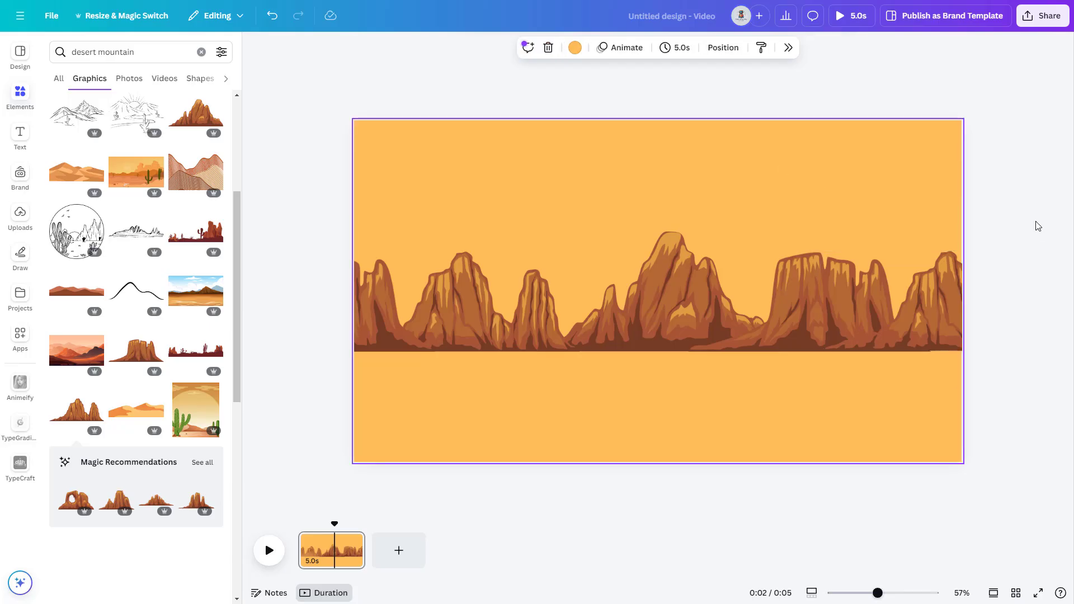
Group all the mountains, scale the group down slightly and reposition it across the canvas's full width.
left_click_drag(1036, 225, 439, 313)
left_click(602, 207)
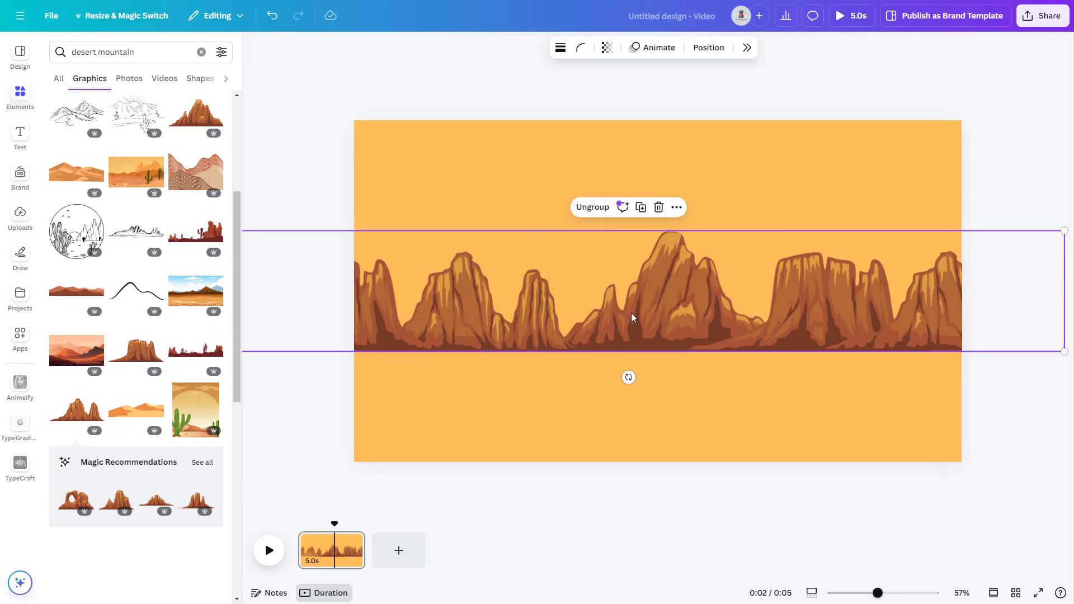
scroll(584, 325, "down", 2, "ctrl")
left_click_drag(267, 241, 359, 258)
left_click_drag(1000, 252, 949, 259)
left_click_drag(716, 338, 706, 307)
Search the graphics for "oval", add the flat solid peach ellipse and place it at the canvas's lower left.
triple_click(112, 52)
type("oval")
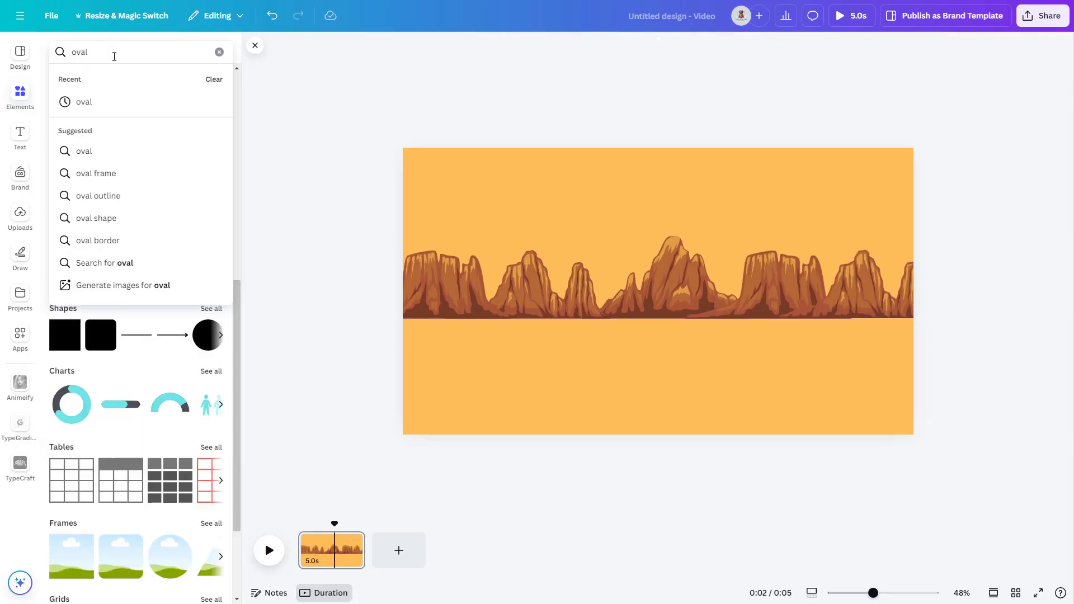
key("Return")
left_click(210, 199)
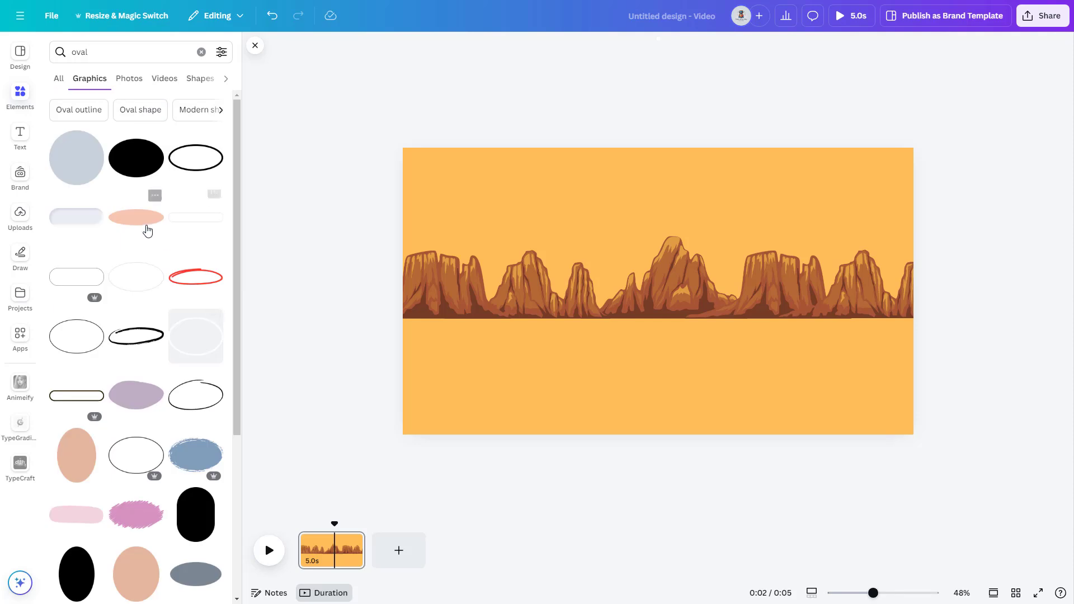
left_click(143, 225)
left_click_drag(669, 297, 462, 335)
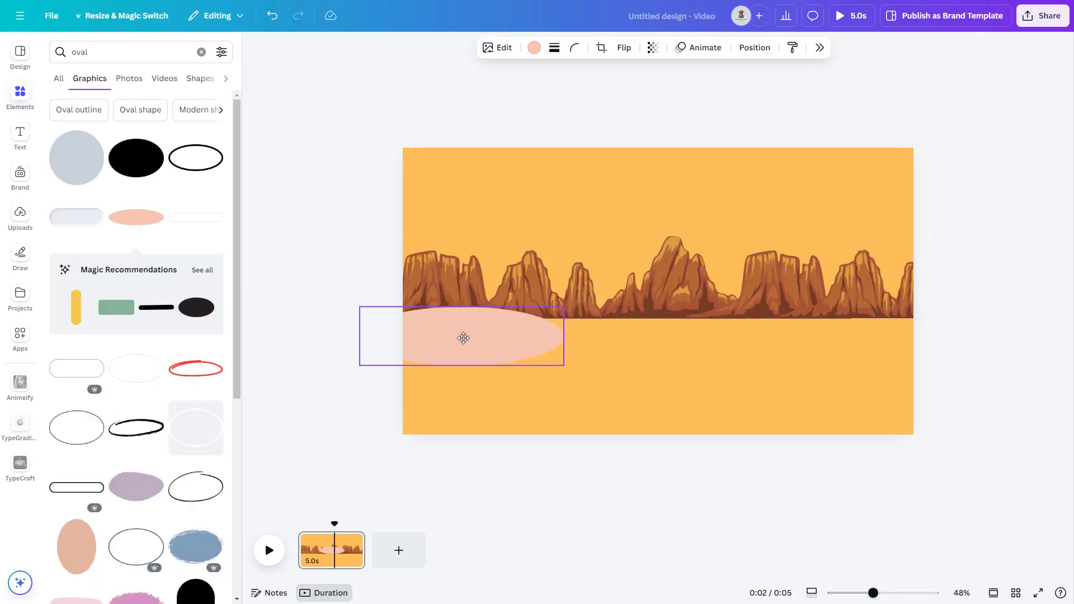
Enlarge the peach oval far beyond the canvas and centre it as gently curved ground covering the mountain bases.
left_click_drag(563, 364, 1014, 494)
left_click_drag(360, 494, 206, 484)
scroll(882, 335, "down", 3)
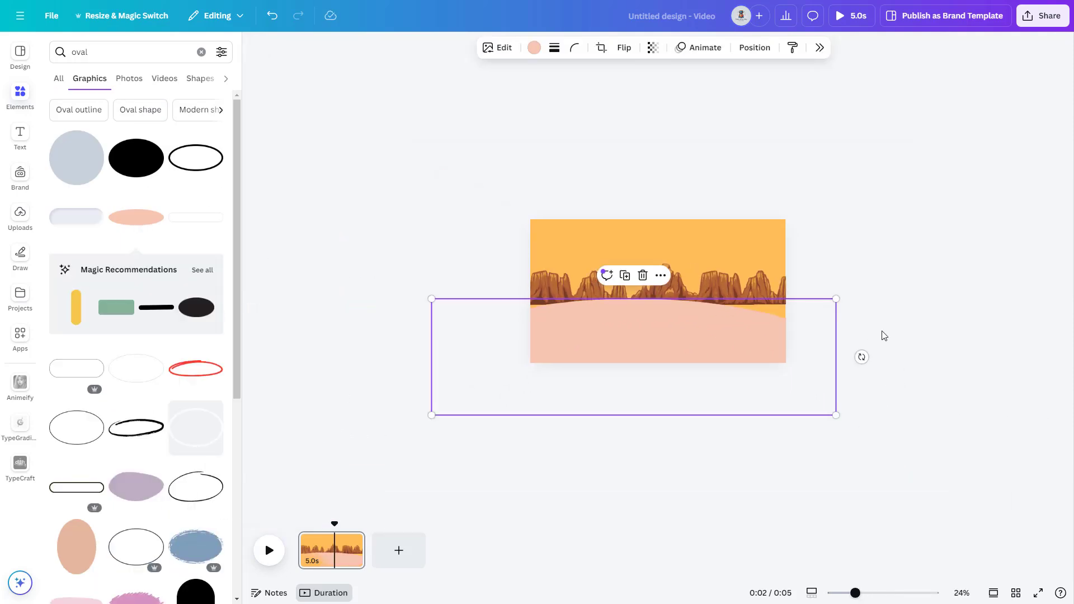
left_click_drag(837, 297, 1072, 285)
left_click_drag(917, 295, 841, 360)
left_click_drag(350, 300, 216, 228)
left_click_drag(568, 345, 631, 386)
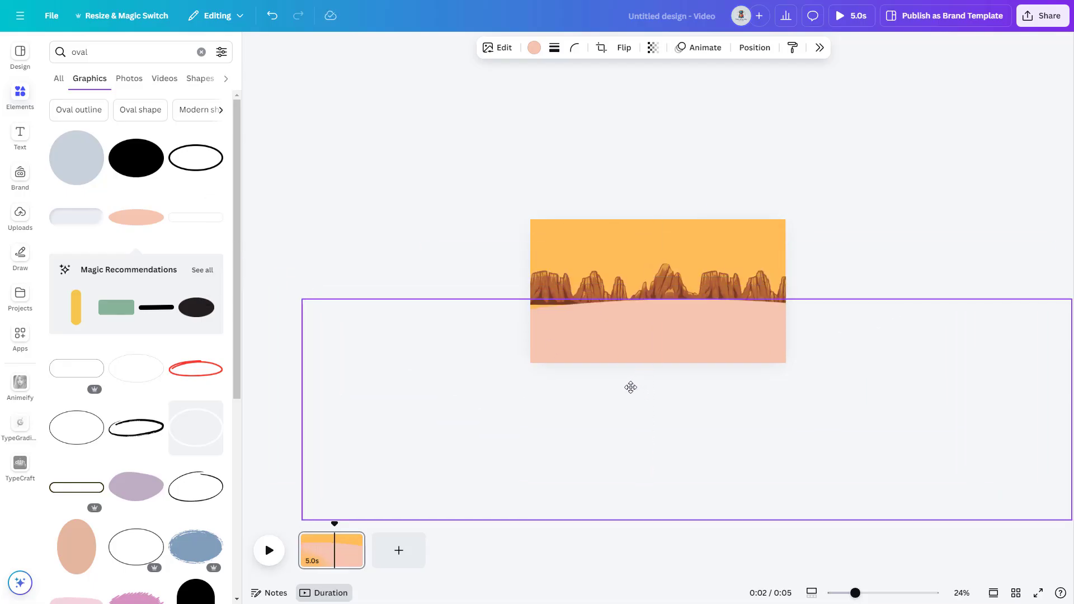
left_click_drag(303, 297, 129, 208)
left_click_drag(620, 331, 719, 375)
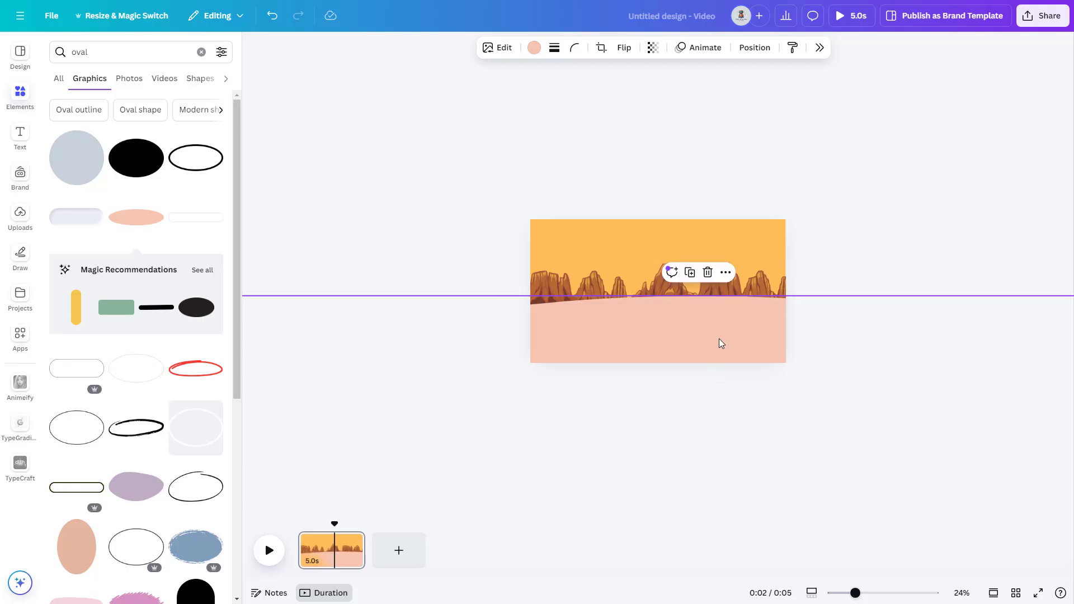
left_click_drag(719, 338, 678, 339)
scroll(753, 330, "up", 3)
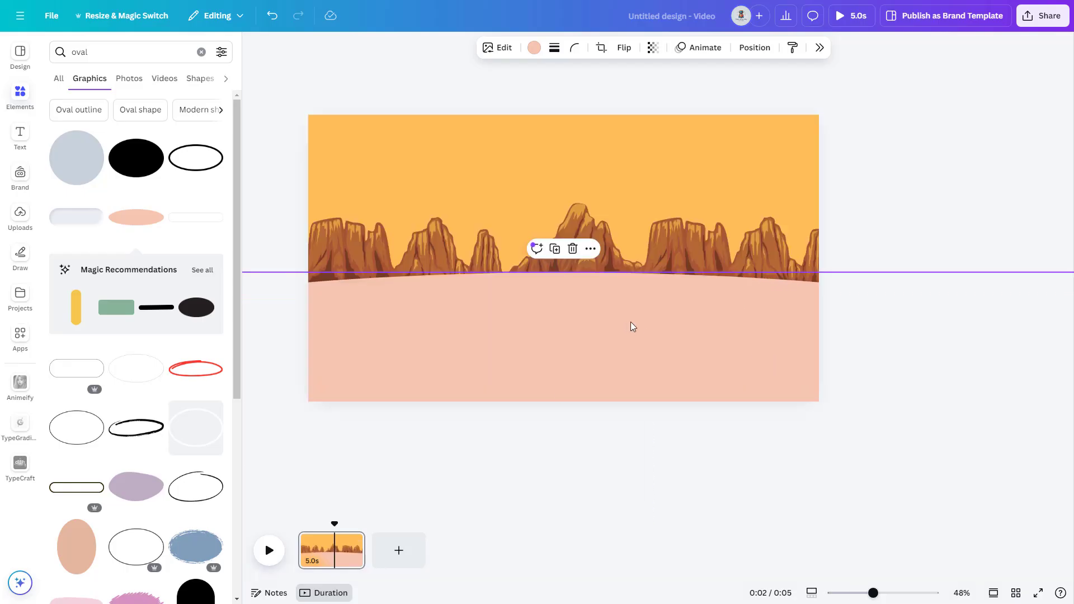
Crop the peach oval's left side and lower part with a freeform crop to fit closer to the canvas.
scroll(698, 306, "down", 5)
left_click(584, 197)
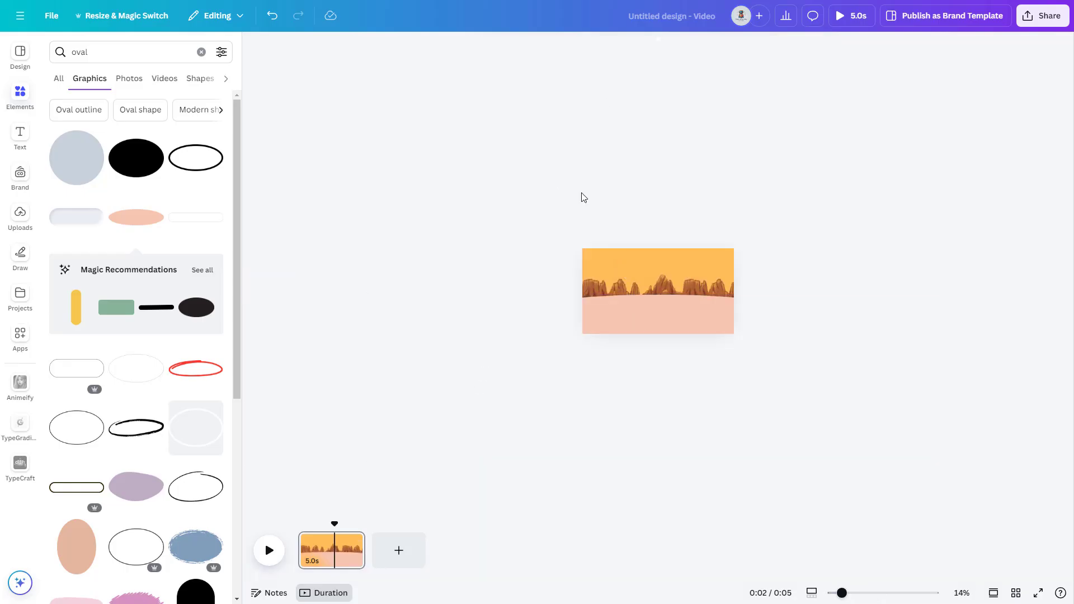
left_click(641, 311)
left_click(605, 49)
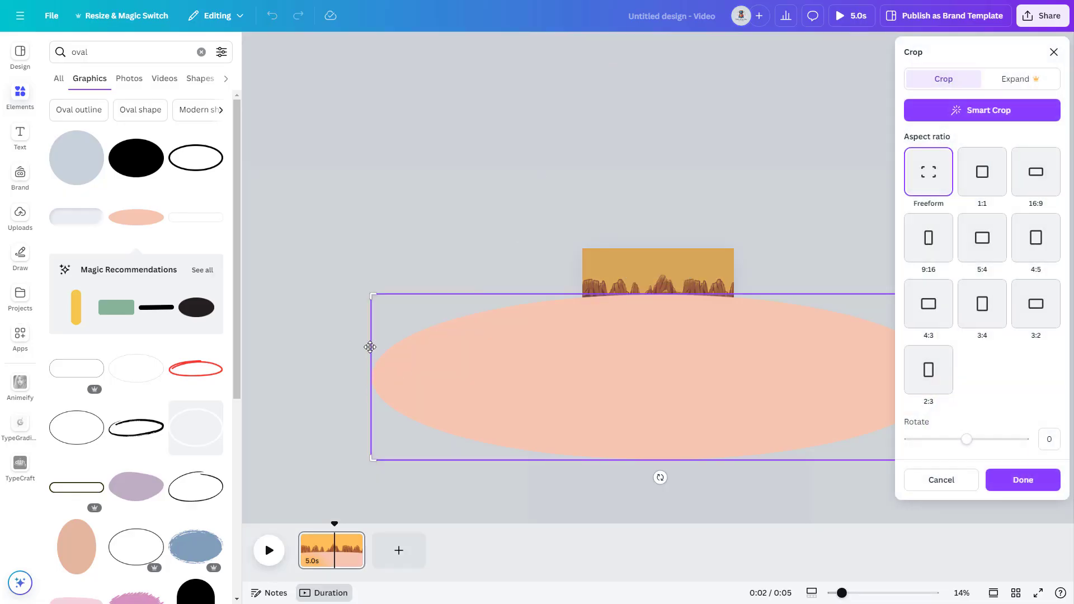
left_click_drag(374, 295, 574, 291)
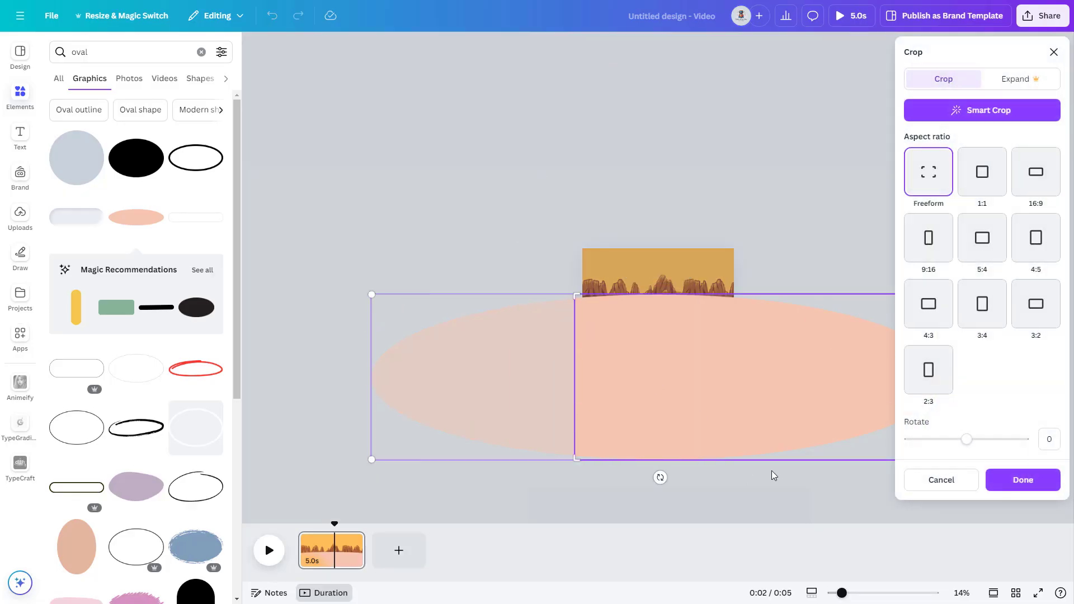
left_click_drag(578, 461, 575, 351)
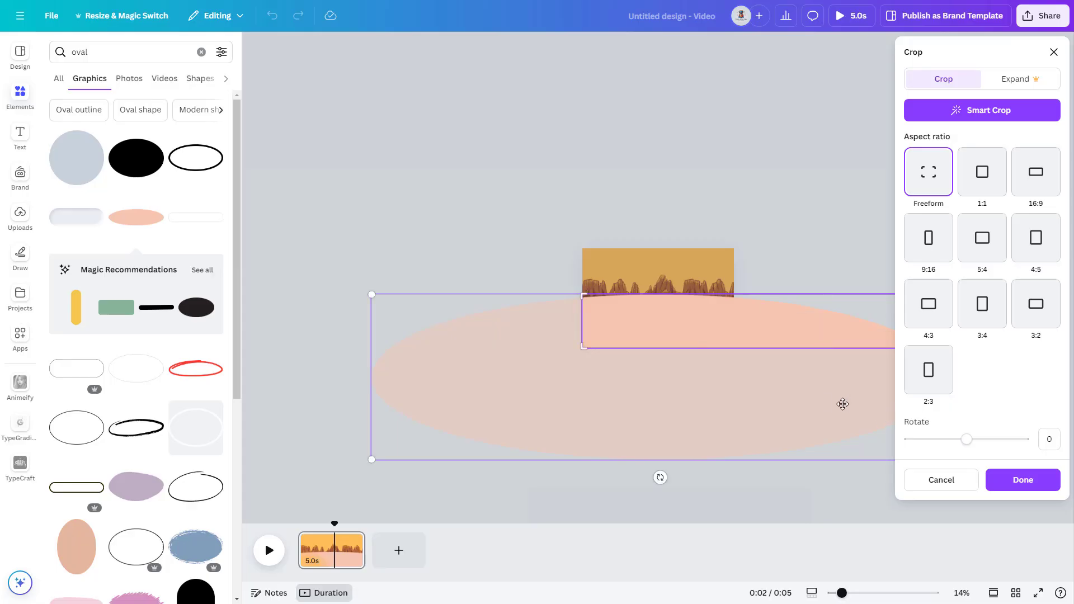
key("ctrl+minus")
Group the mountain group together with the peach ground oval.
left_click(718, 287)
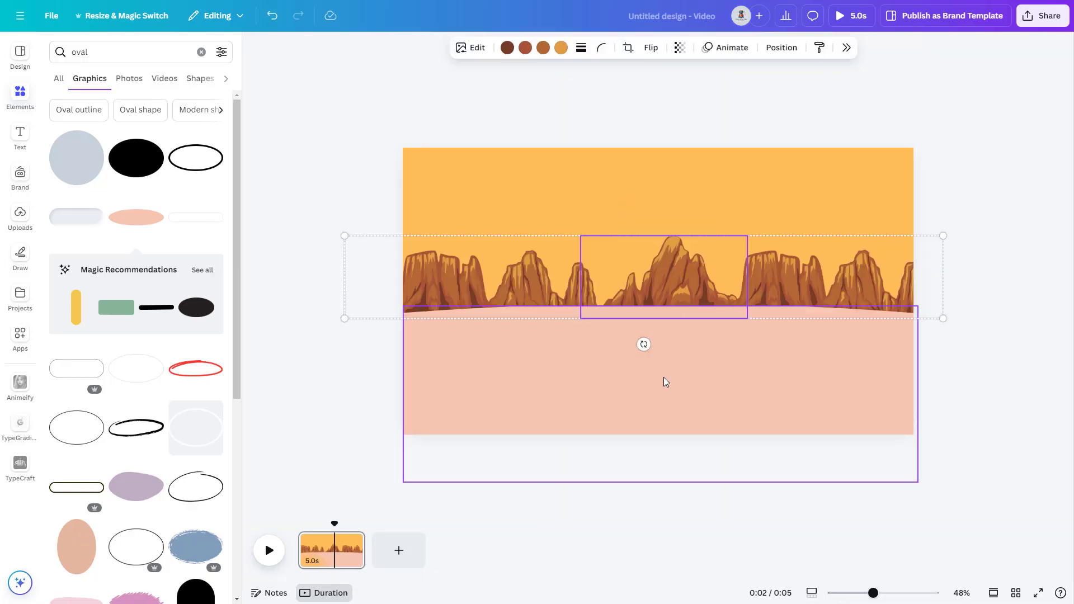
left_click(664, 377, "shift")
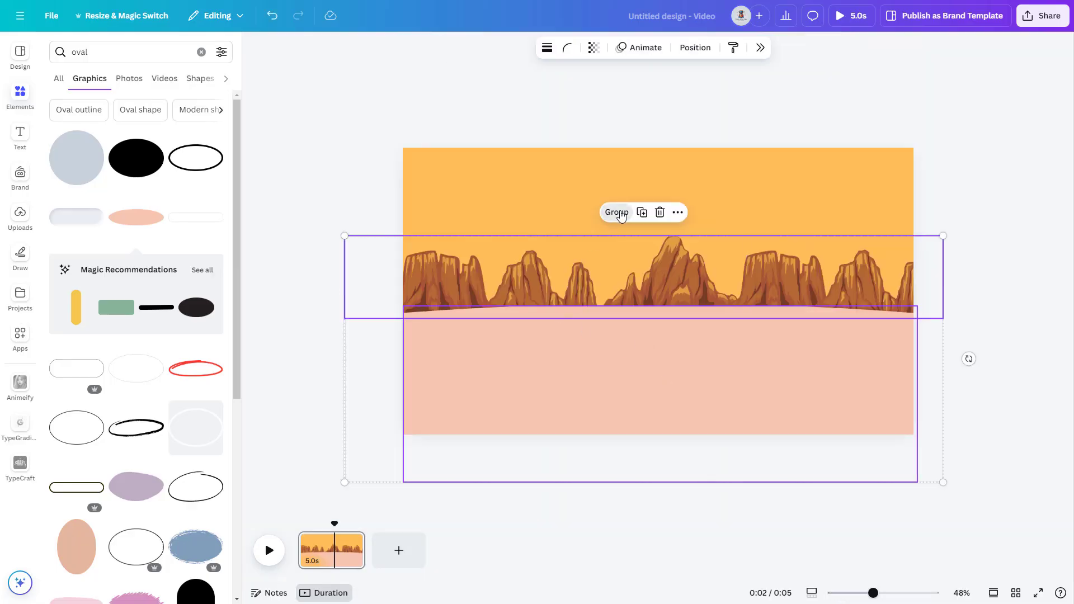
left_click(617, 212)
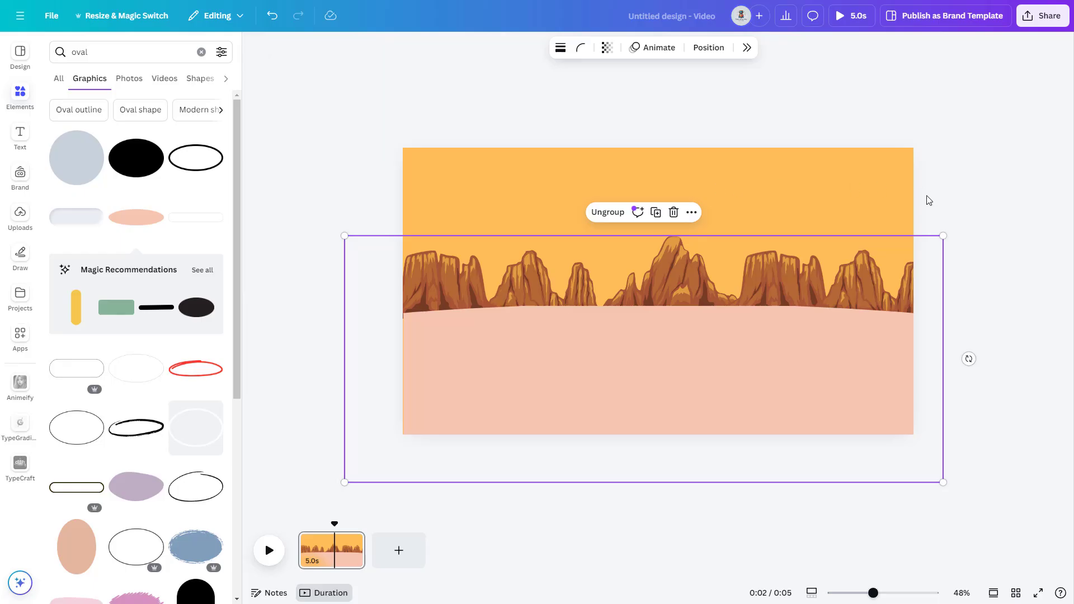
Search the graphics for "trees" and add the painted orange autumn tree to the canvas.
triple_click(116, 52)
type("trees")
key("Return")
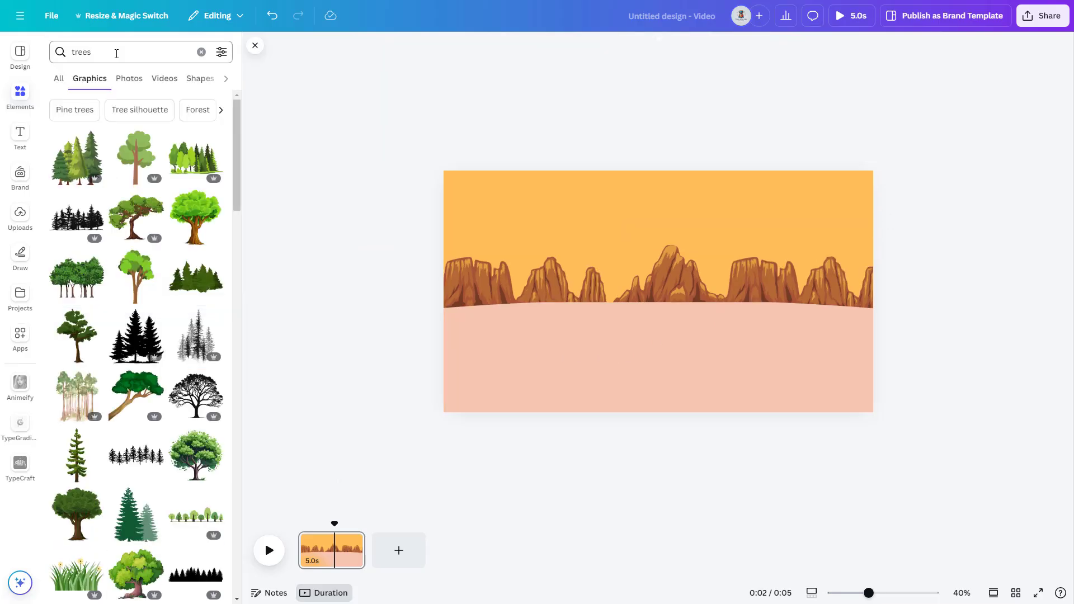
scroll(145, 204, "down", 15)
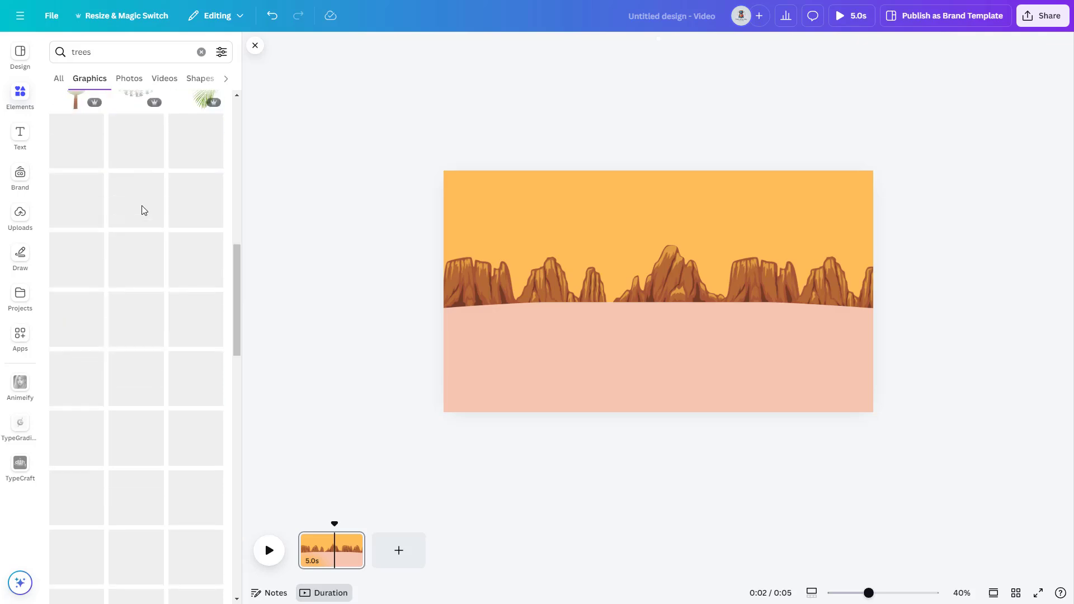
scroll(145, 210, "down", 10)
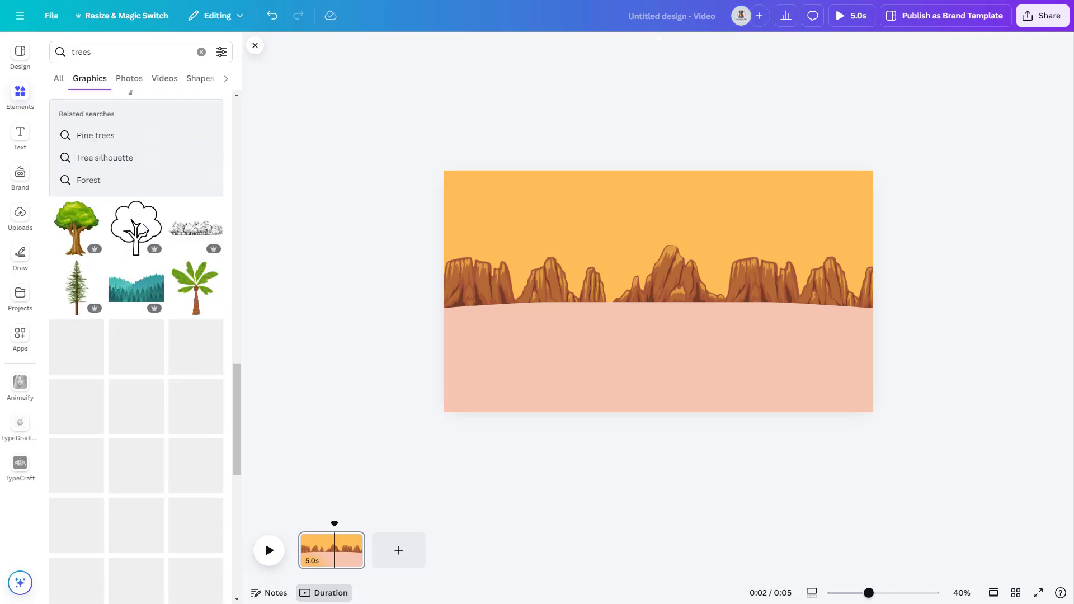
scroll(143, 224, "down", 2)
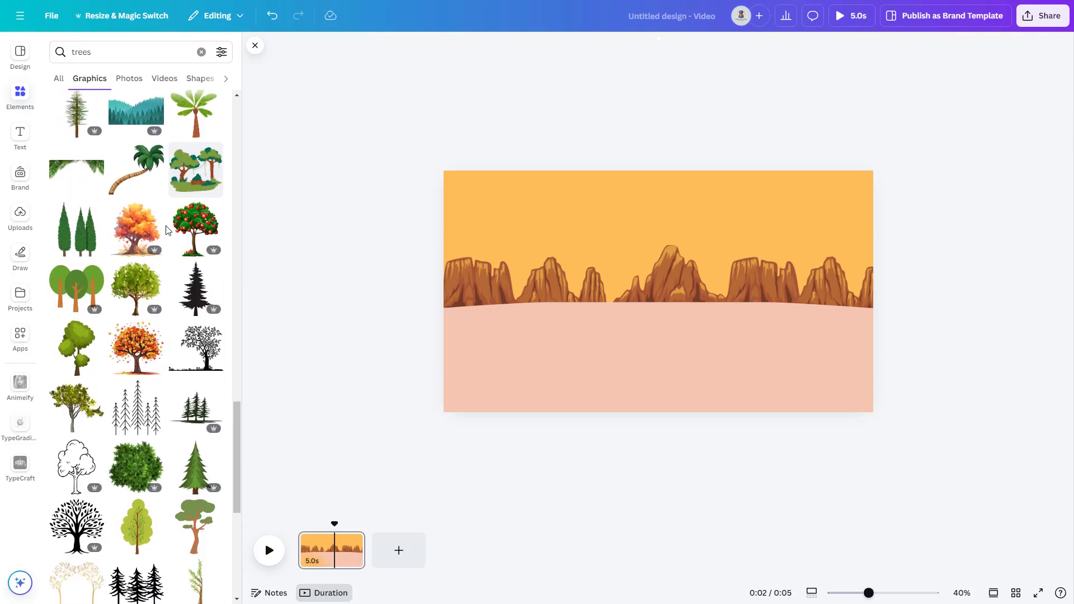
left_click(143, 237)
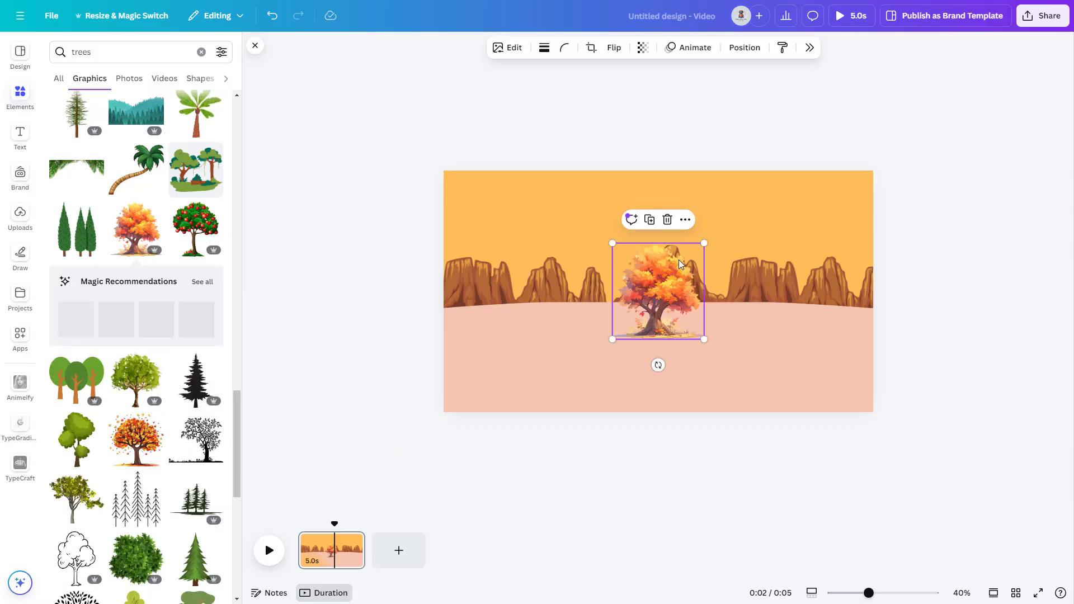
Enlarge the autumn tree and place it on the ground in the left part of the scene.
left_click_drag(612, 339, 571, 282)
left_click_drag(638, 189, 598, 232)
left_click_drag(551, 308, 540, 304)
left_click_drag(585, 228, 578, 236)
left_click_drag(540, 297, 551, 296)
Add a second autumn tree, enlarge it at the right edge of the scene and nudge the left tree slightly.
scroll(145, 291, "up", 1)
left_click(146, 291)
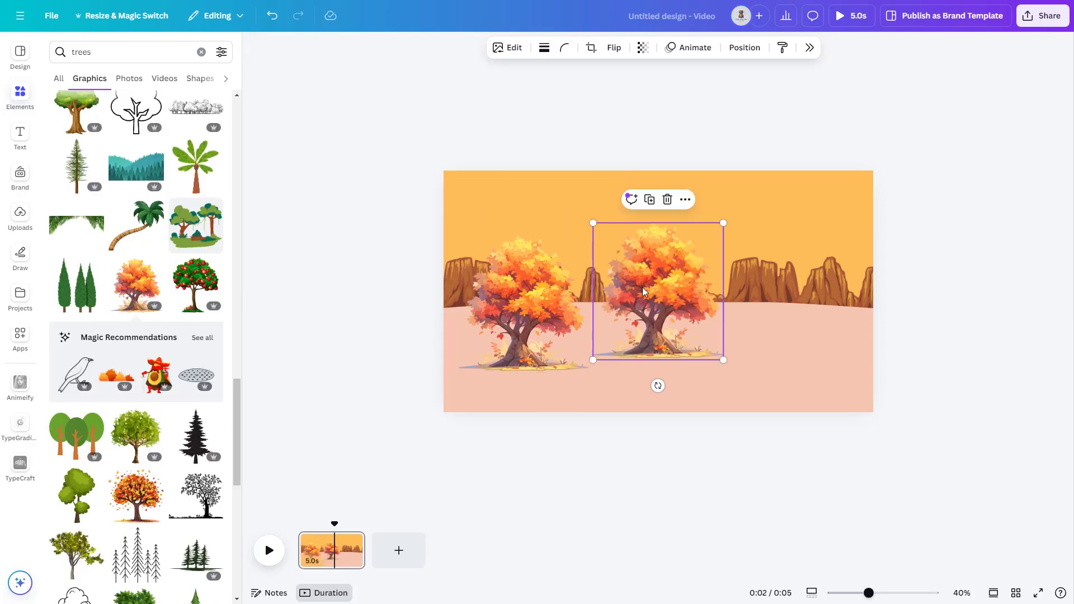
left_click_drag(643, 287, 808, 325)
left_click_drag(759, 263, 809, 280)
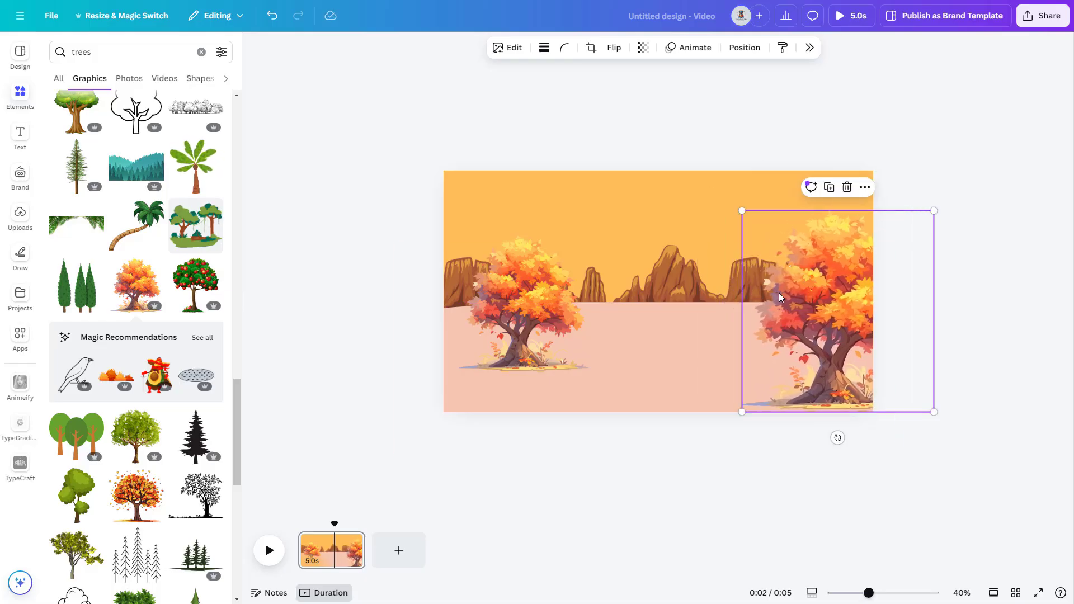
left_click_drag(526, 302, 520, 297)
left_click(628, 355)
Search the graphics for "bushes" and filter the results by the colour orange.
left_click_drag(95, 52, 2, 61)
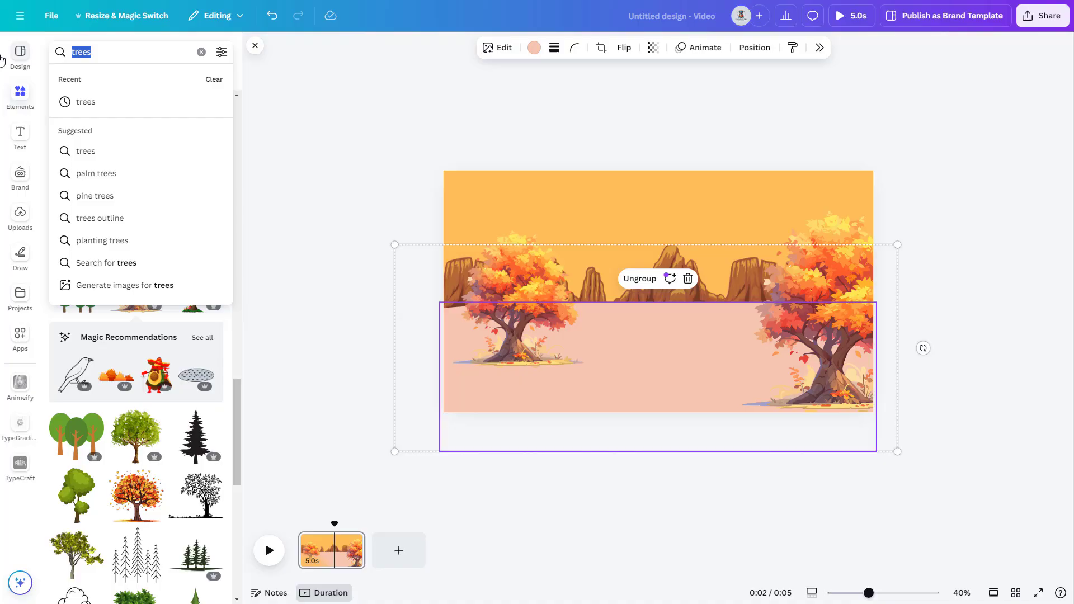
type("bushes")
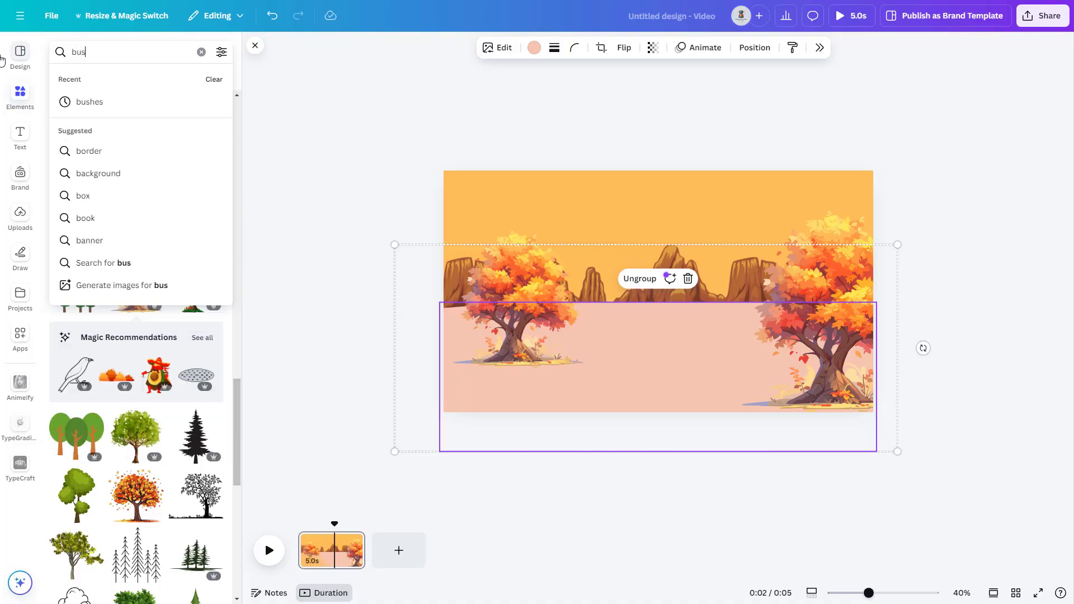
key("Return")
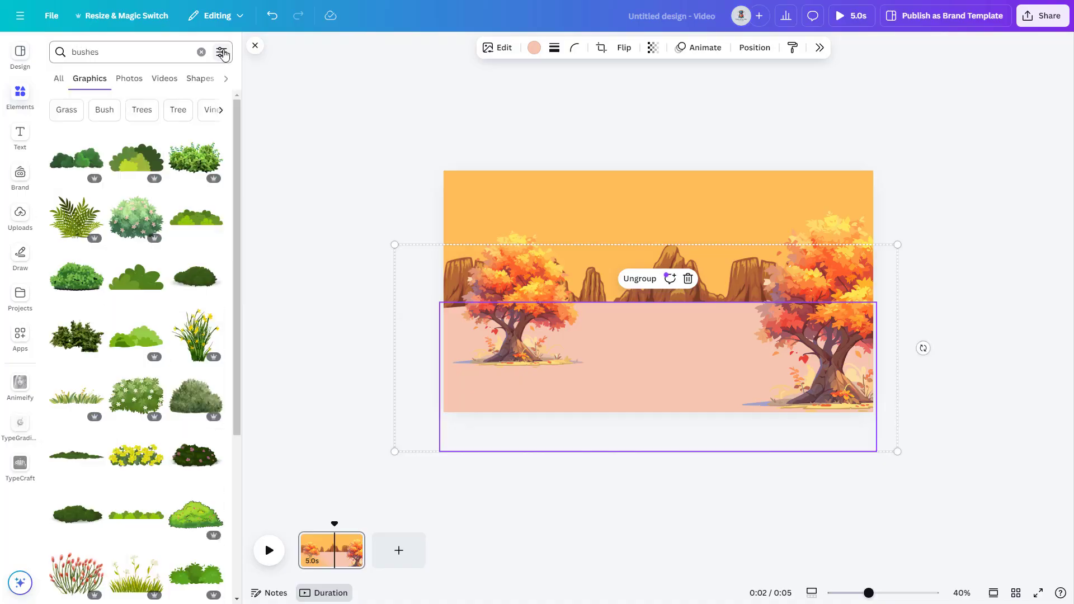
left_click(222, 52)
left_click(93, 129)
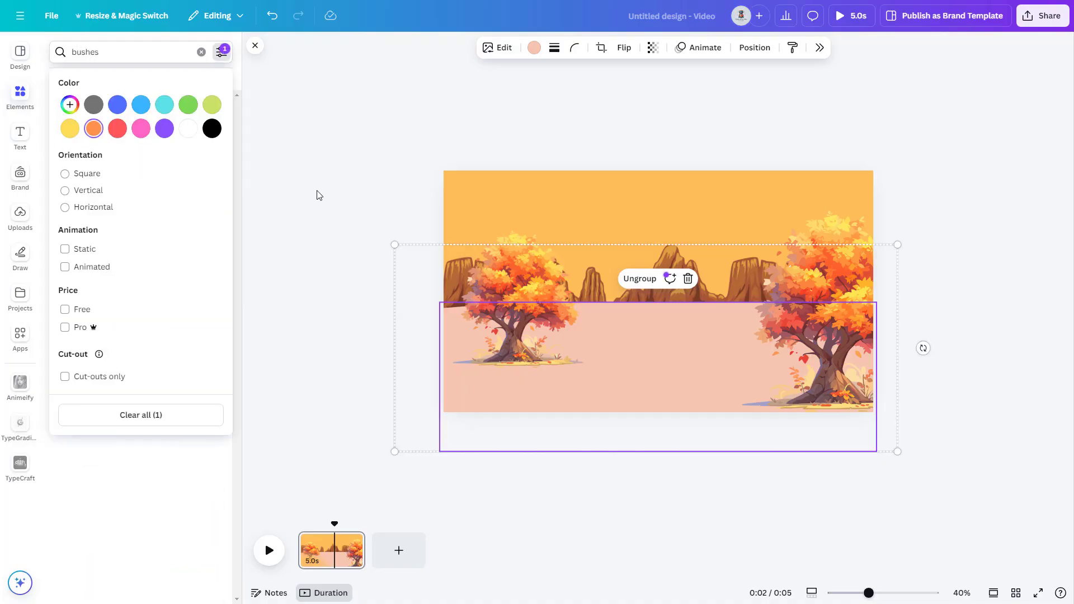
left_click(307, 158)
Add the rounded red-orange bush, shrink it and place it in the scene's lower-left corner.
scroll(114, 257, "down", 1)
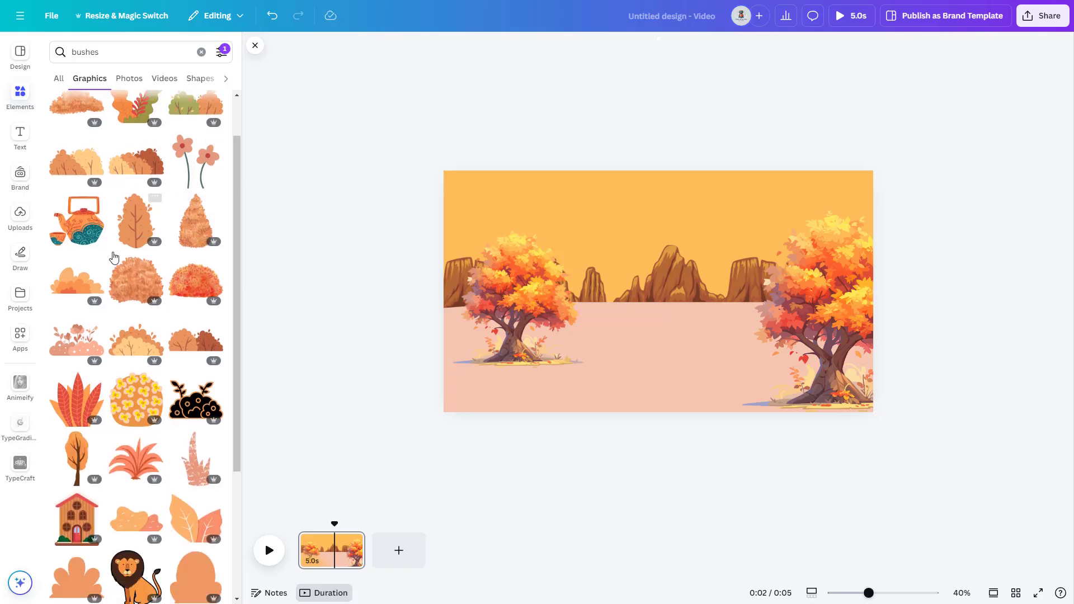
left_click(192, 286)
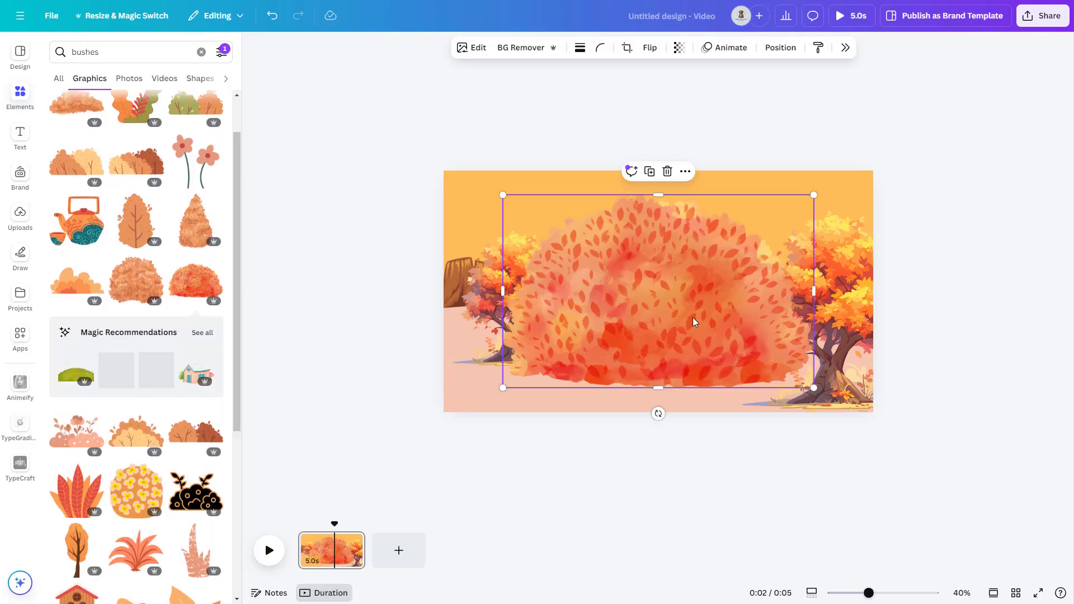
left_click_drag(814, 198, 499, 374)
left_click_drag(468, 405, 473, 406)
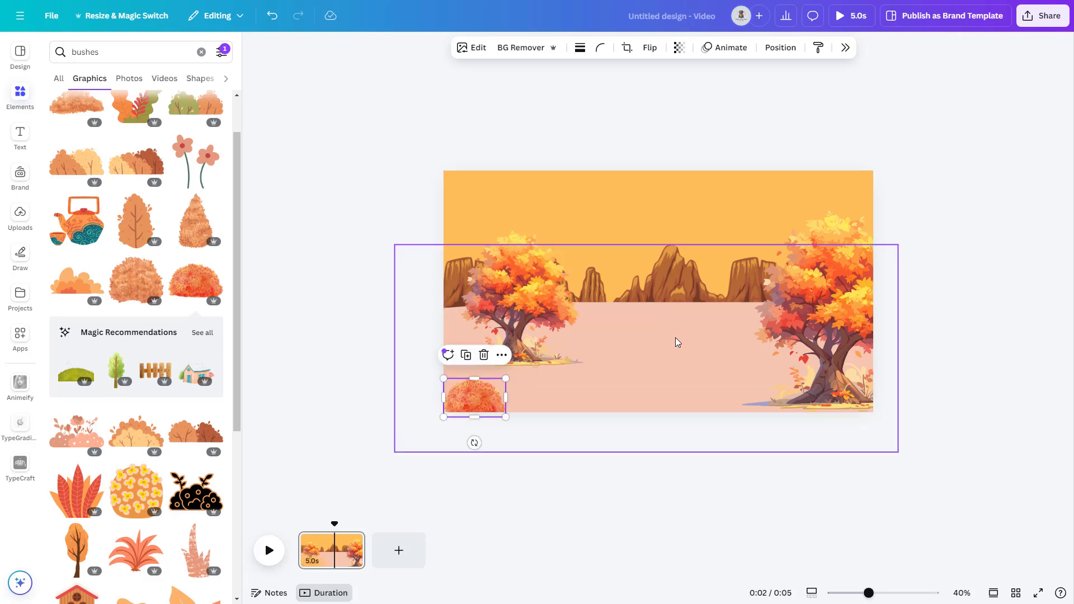
Add the rounded light-brown bush, shrink it and place it partly below the canvas edge beside the right tree.
left_click(133, 285)
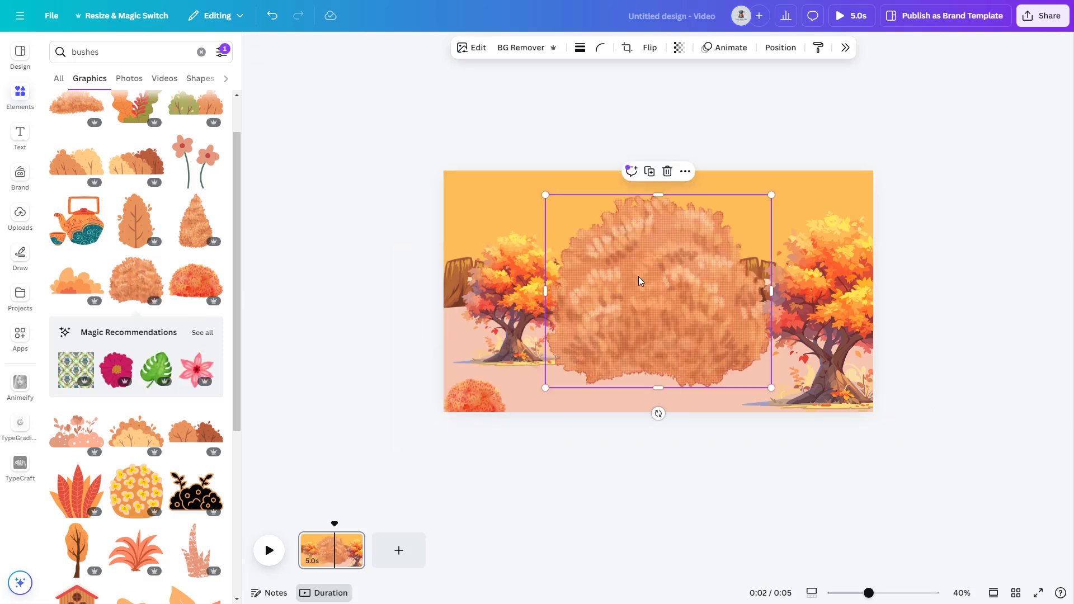
left_click_drag(547, 194, 666, 297)
left_click_drag(697, 330, 753, 392)
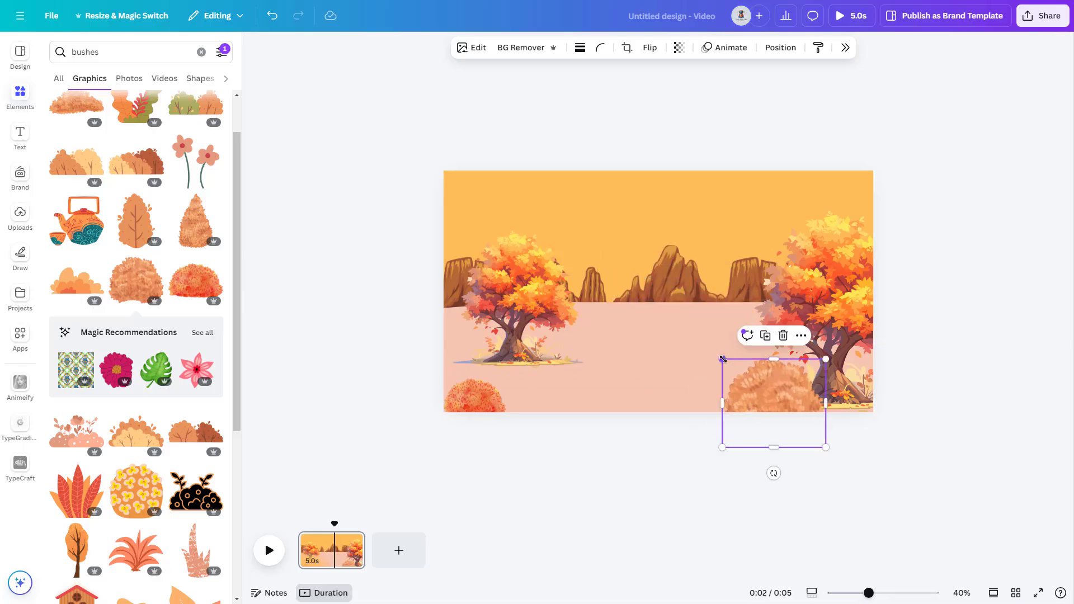
left_click_drag(722, 359, 761, 403)
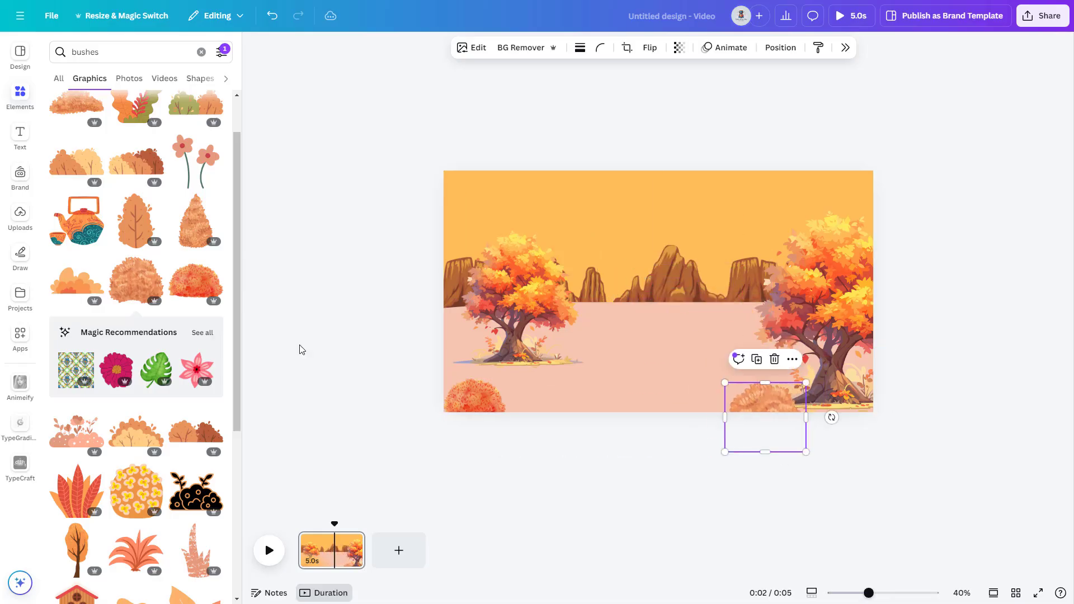
Add the tall orange grass graphic, shrink it and place it at the scene's lower edge, right of the red-orange bush.
scroll(110, 321, "down", 8)
scroll(111, 322, "down", 2)
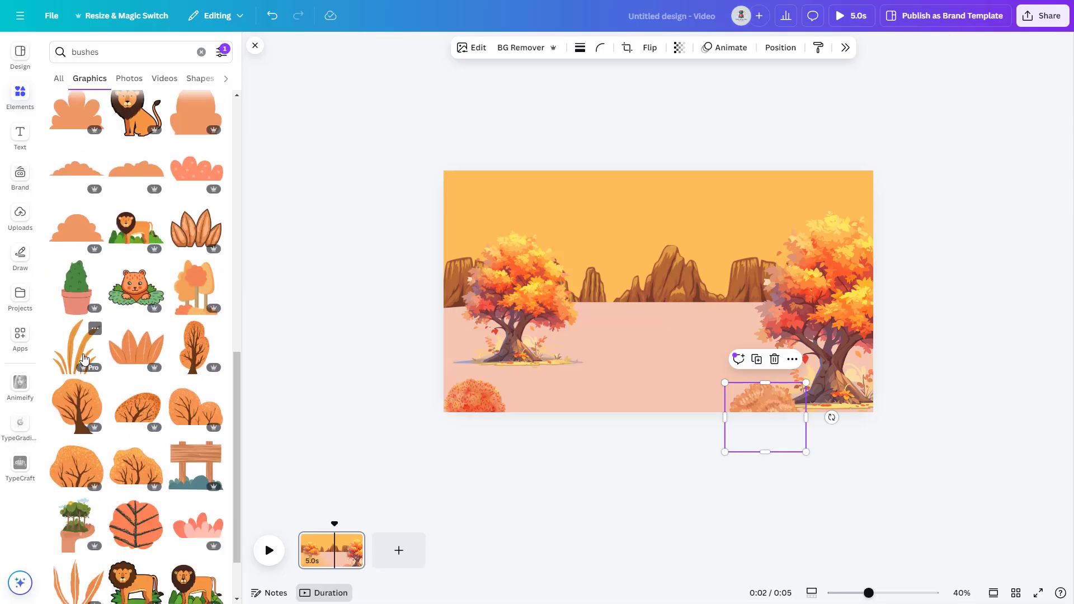
left_click(81, 358)
left_click_drag(694, 250, 579, 368)
left_click_drag(560, 392, 576, 395)
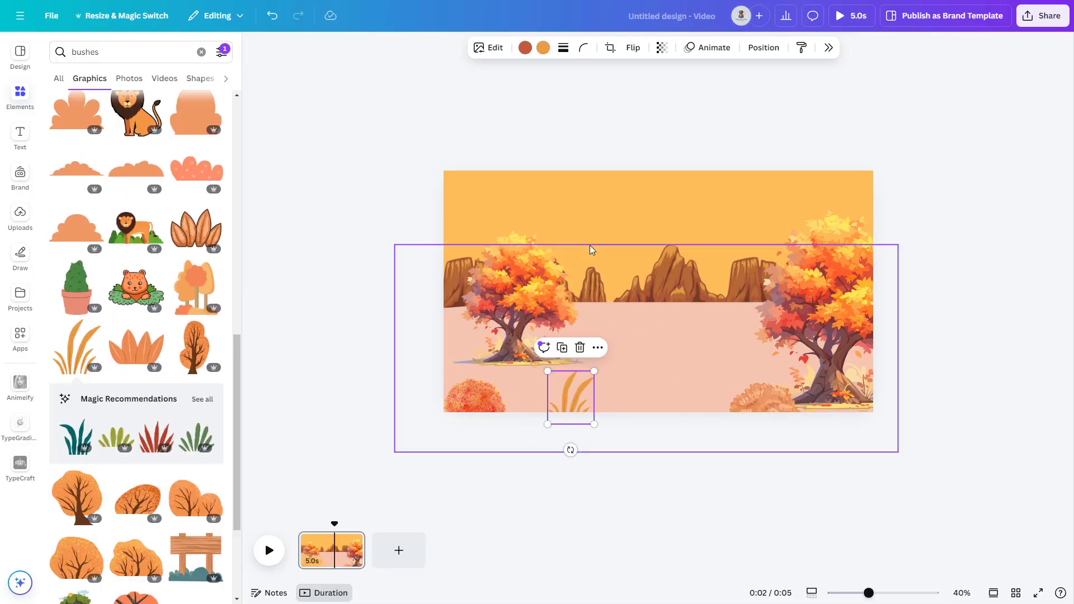
Duplicate the grass, flip the copy horizontally and place it beside the original as a mirrored pair.
left_click(565, 354)
left_click(633, 47)
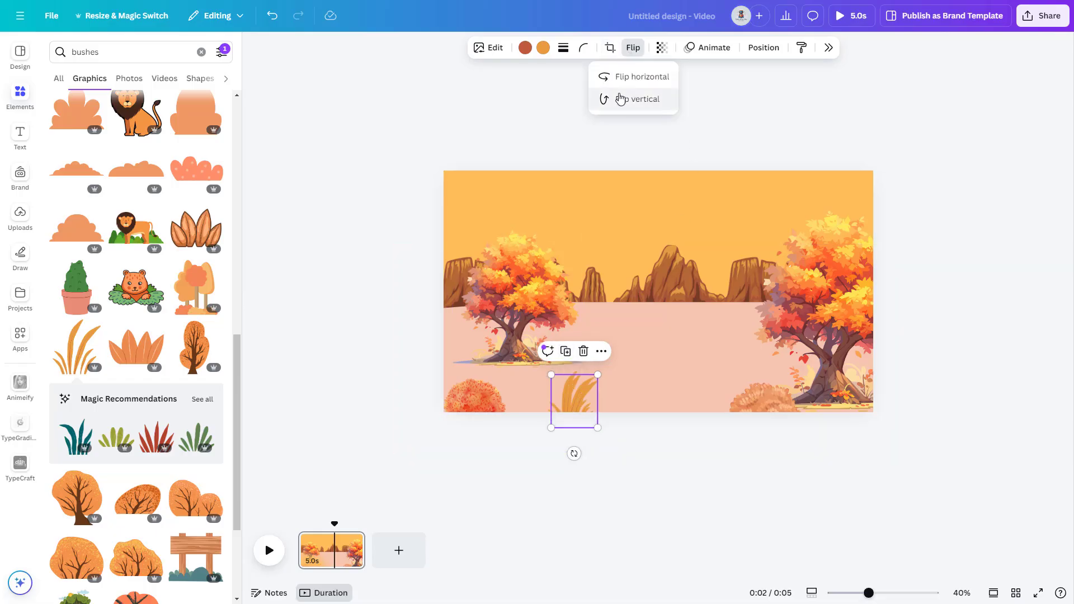
left_click_drag(582, 400, 624, 403)
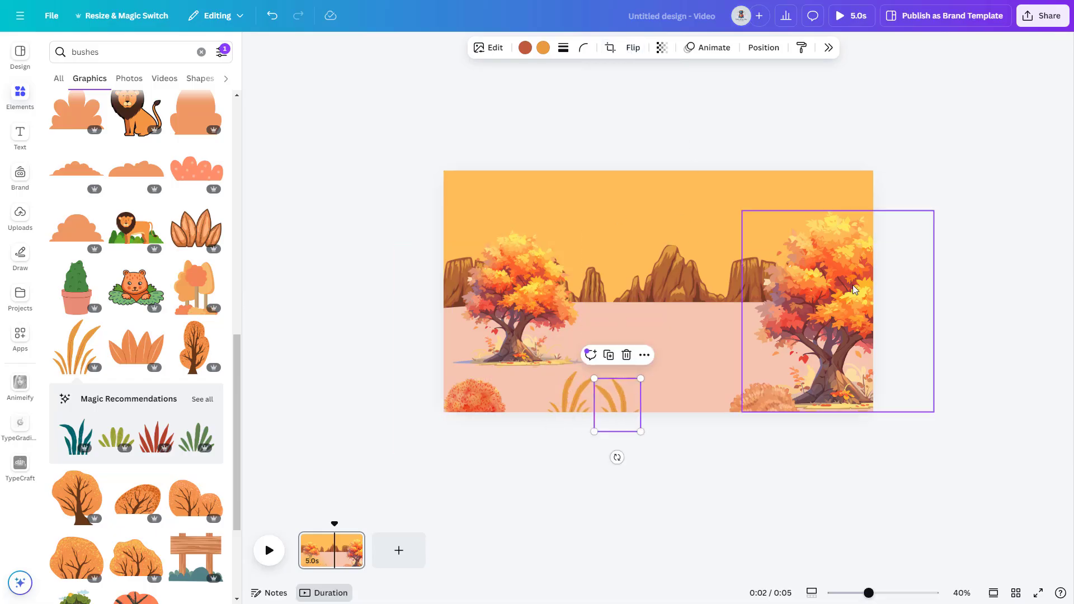
Group both trees, both bushes and the two grass graphics into one foreground group, leaving out the mountains and background.
left_click(930, 215)
left_click(642, 243)
key("alt+1")
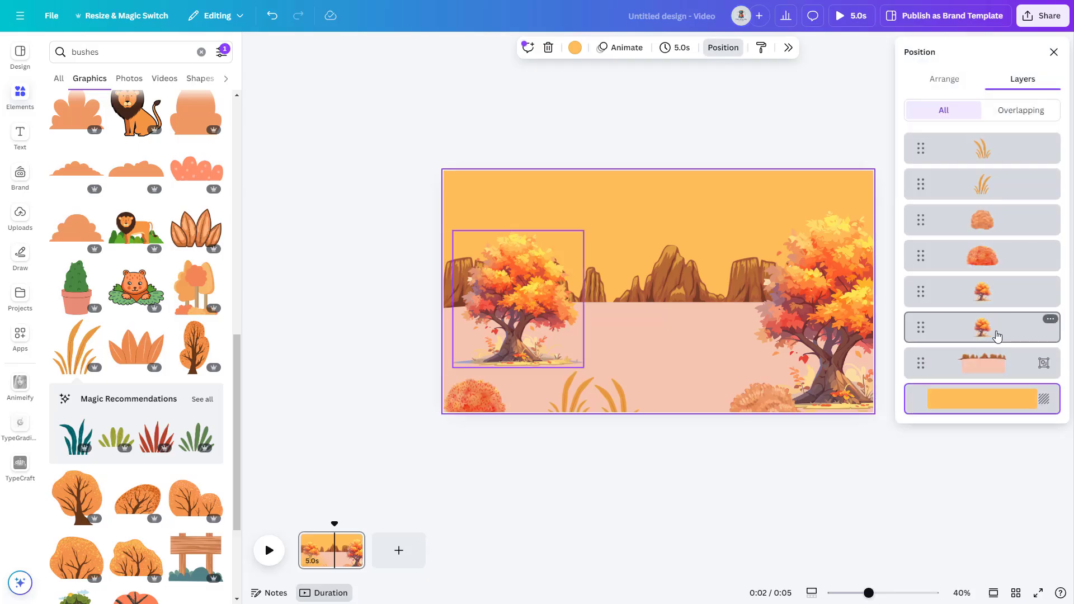
left_click(998, 334)
left_click(992, 300, "shift")
left_click(989, 257, "shift")
left_click(989, 221, "shift")
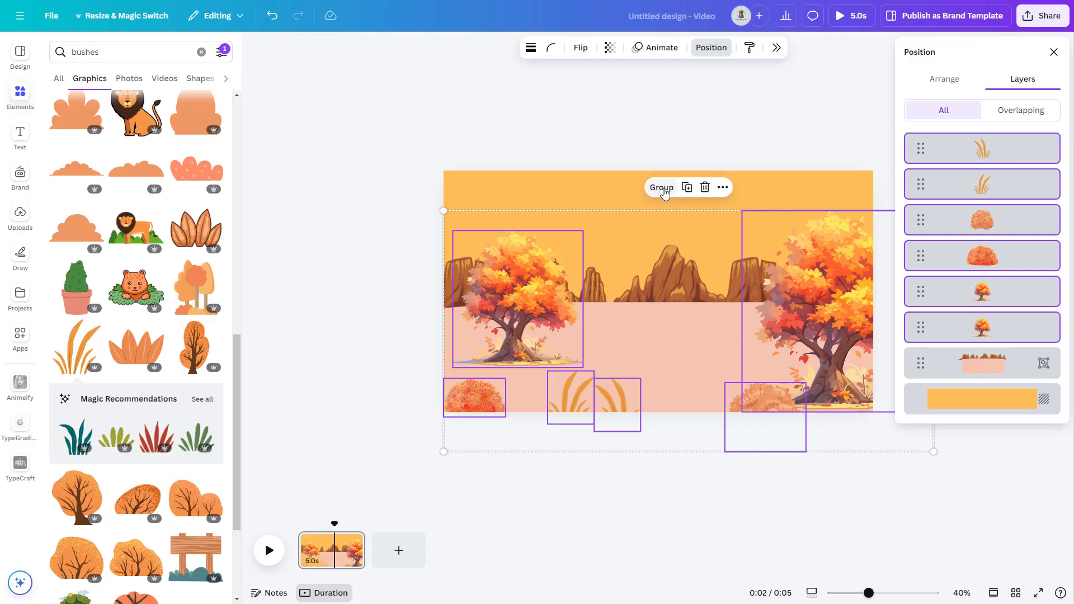
left_click(662, 188)
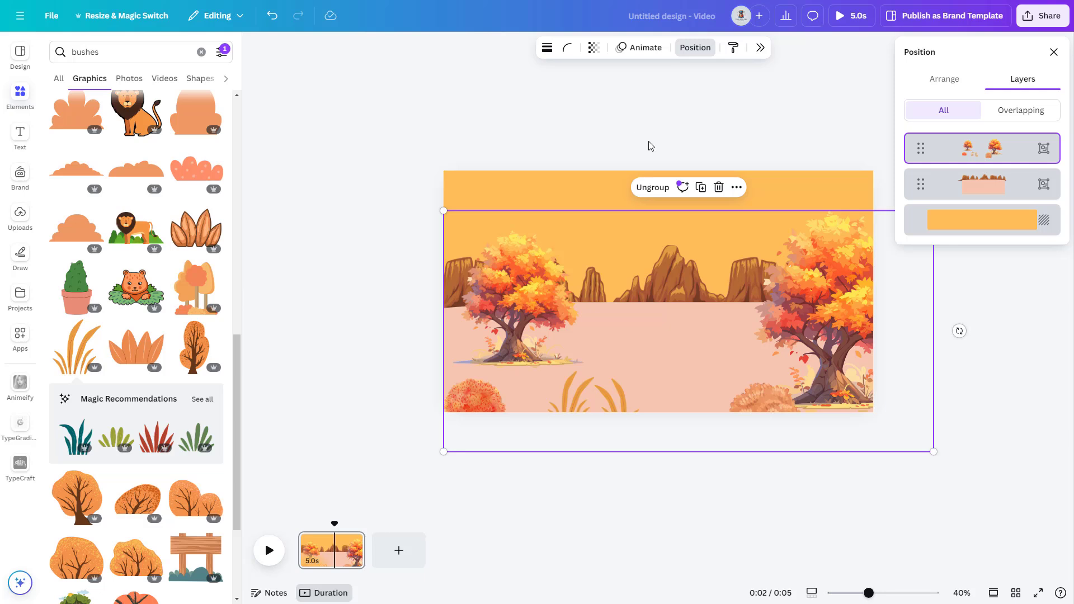
Search for "sun" and show all matching graphics.
left_click(201, 52)
type("sun")
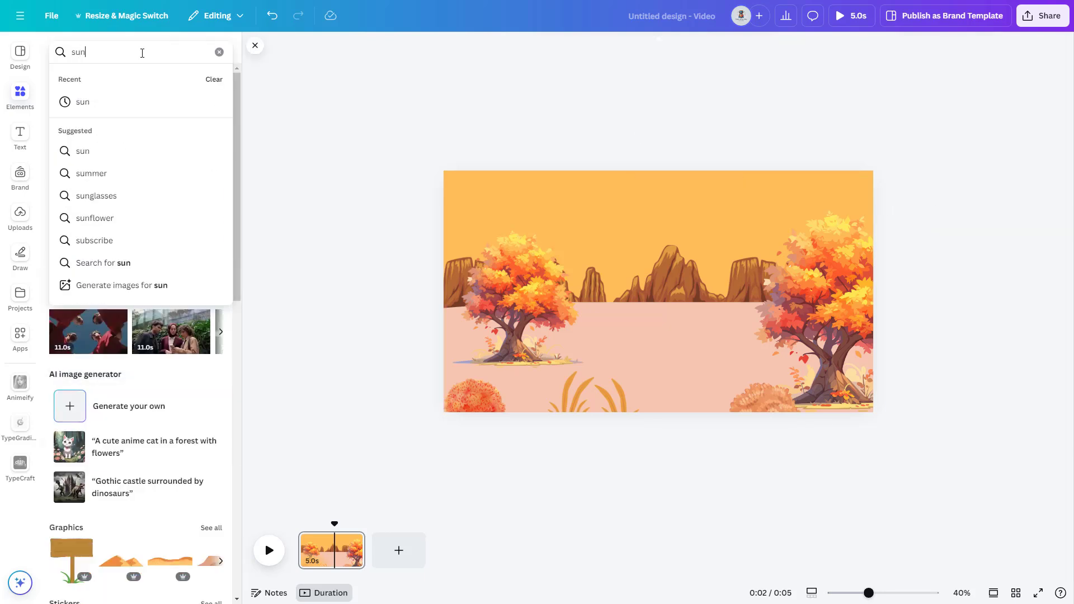
key("Return")
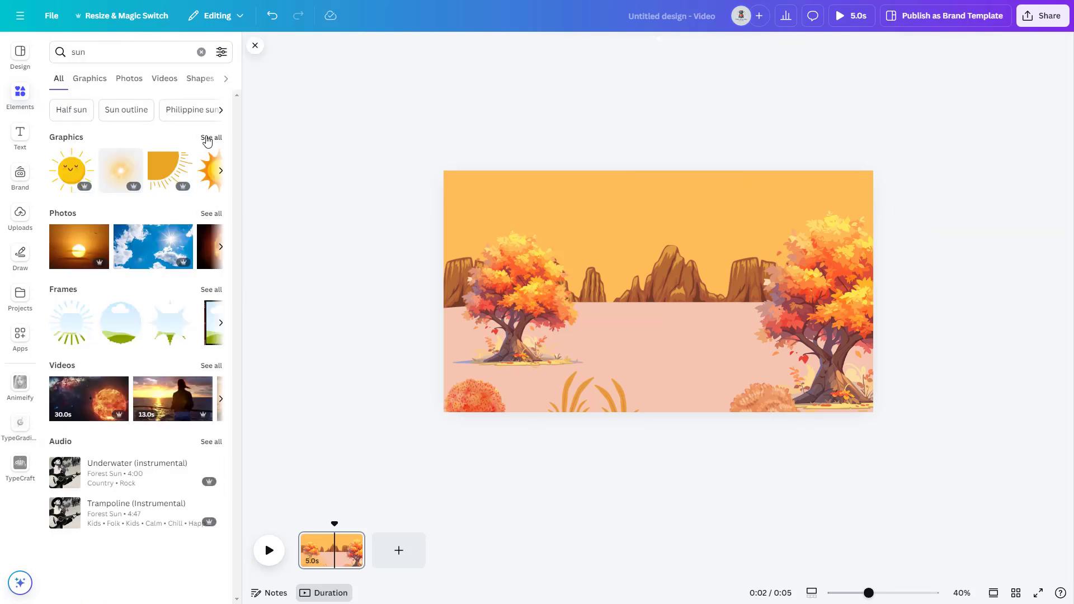
left_click(207, 138)
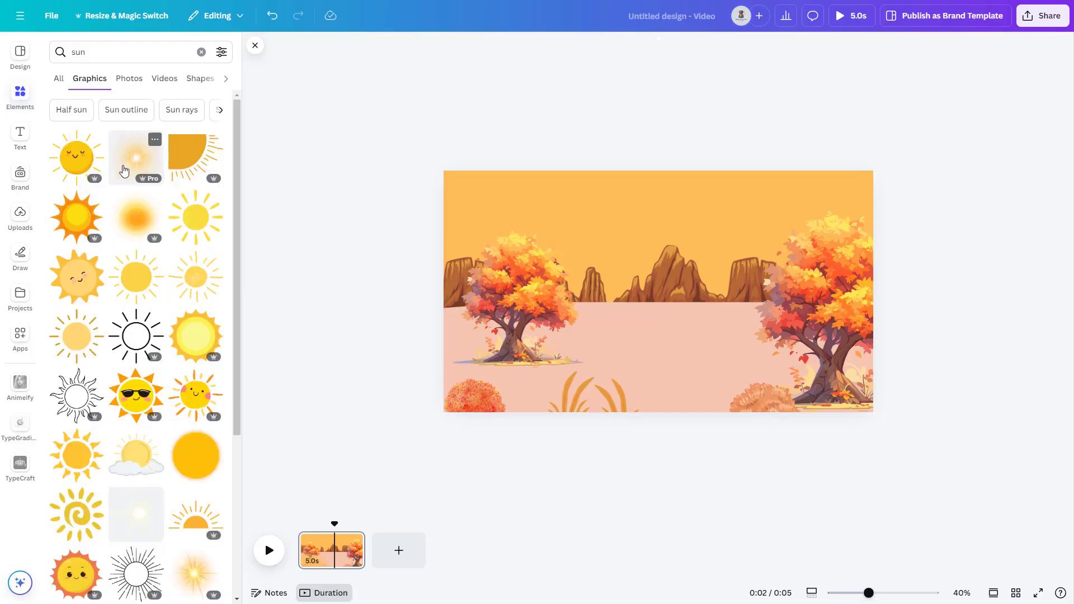
Add the blurred glowing orange sun, layer it just above the background and hide it behind the ground at the scene's centre.
left_click(140, 225)
left_click_drag(659, 301, 595, 207)
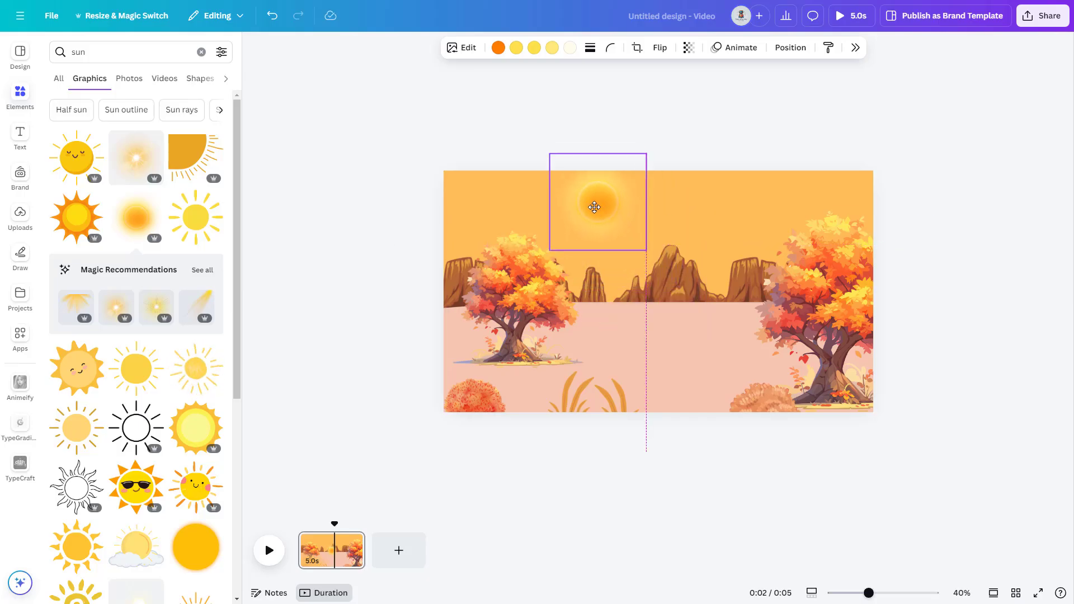
key("alt+1")
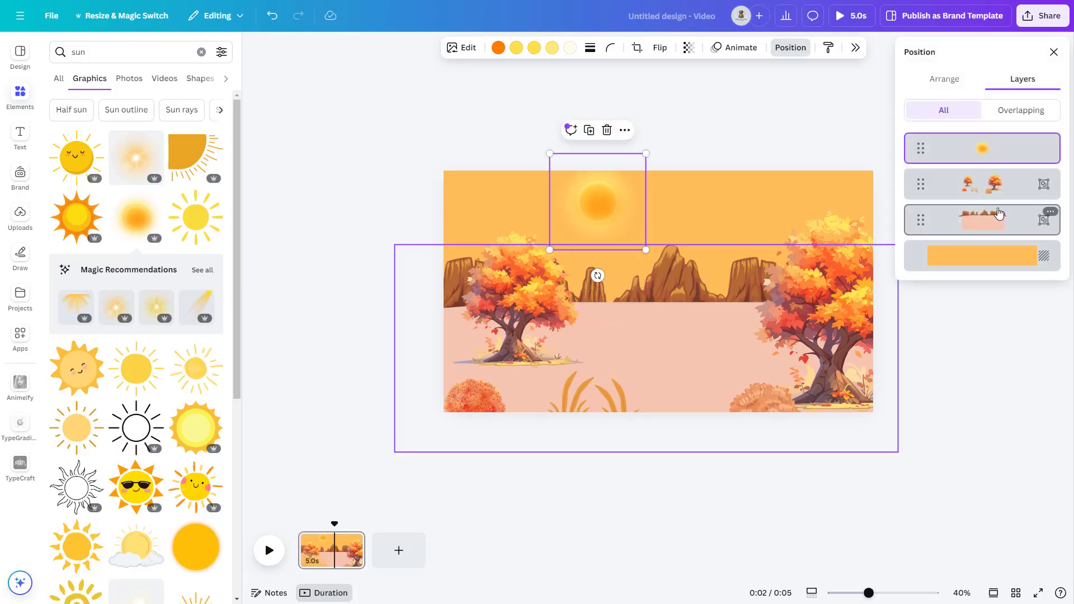
left_click_drag(980, 149, 980, 234)
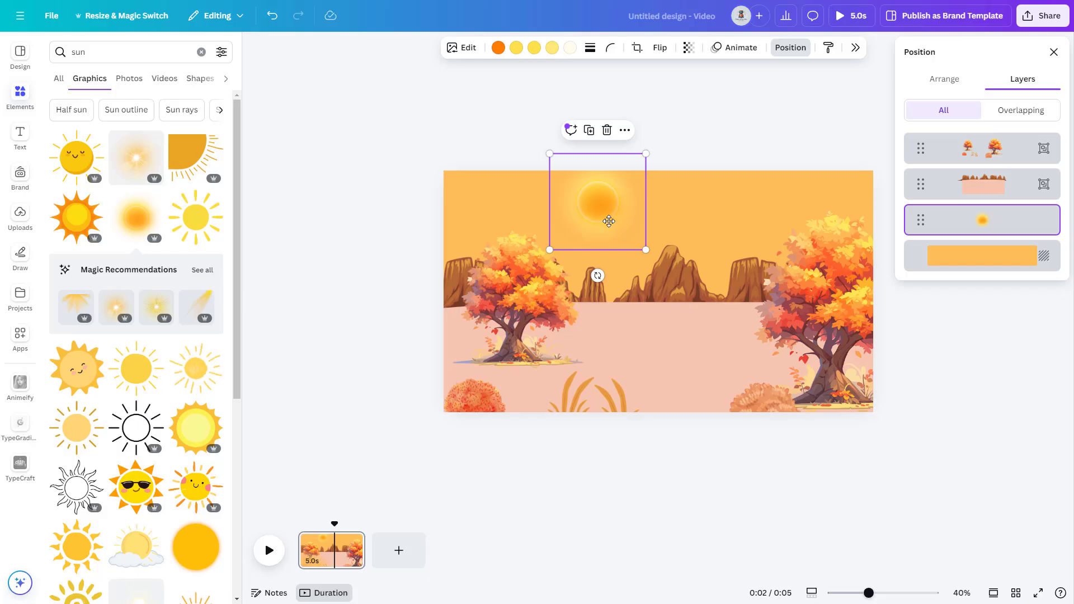
left_click_drag(609, 221, 658, 345)
Search the graphics for "clouds" and filter the results by the colour orange.
left_click(201, 51)
type("clouds")
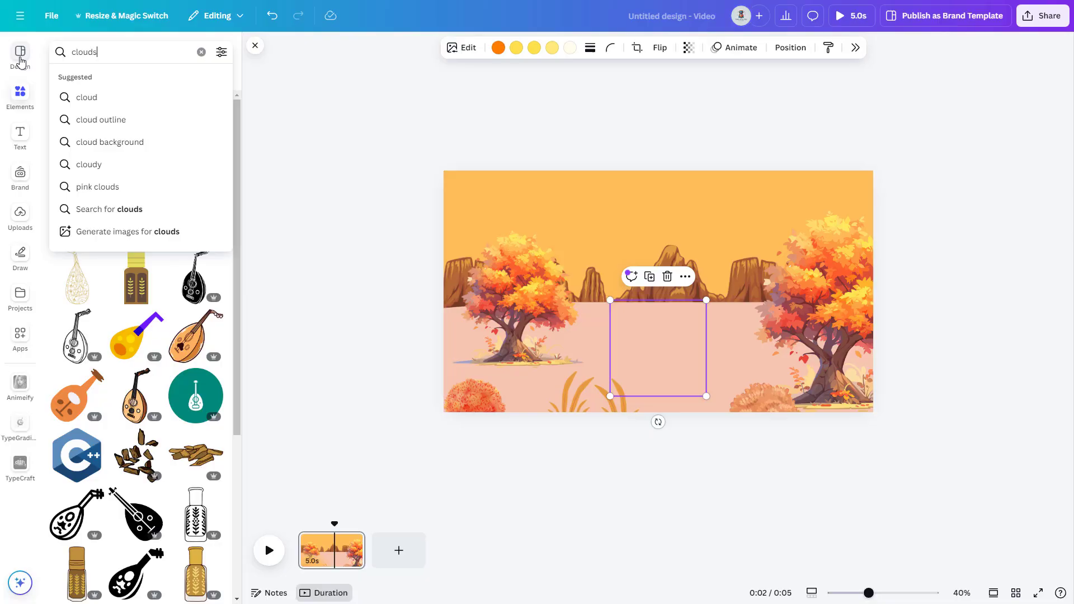
key("Return")
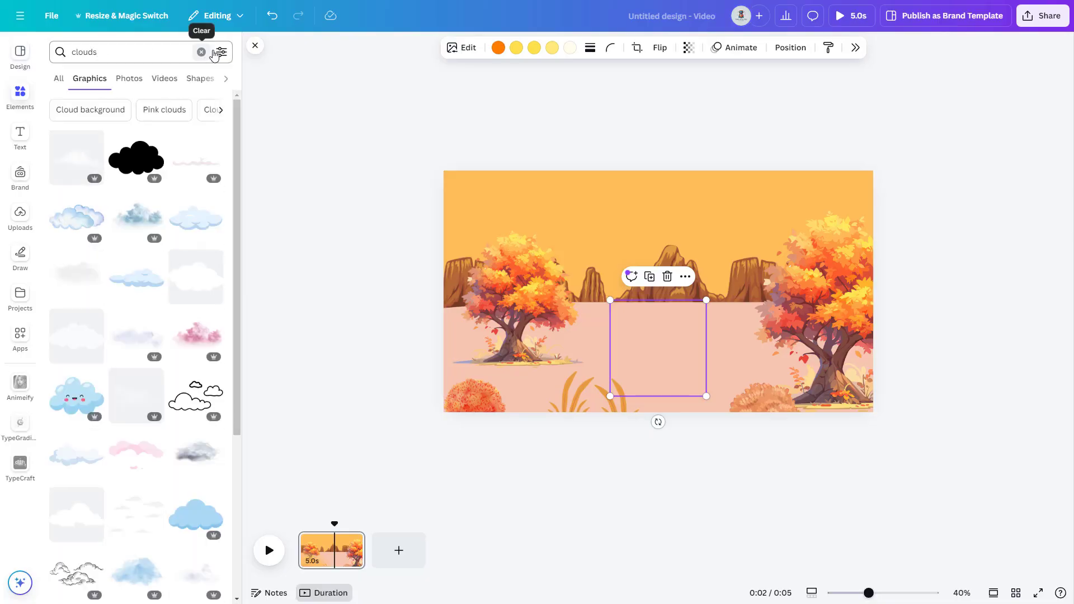
left_click(218, 53)
left_click(94, 129)
left_click(295, 384)
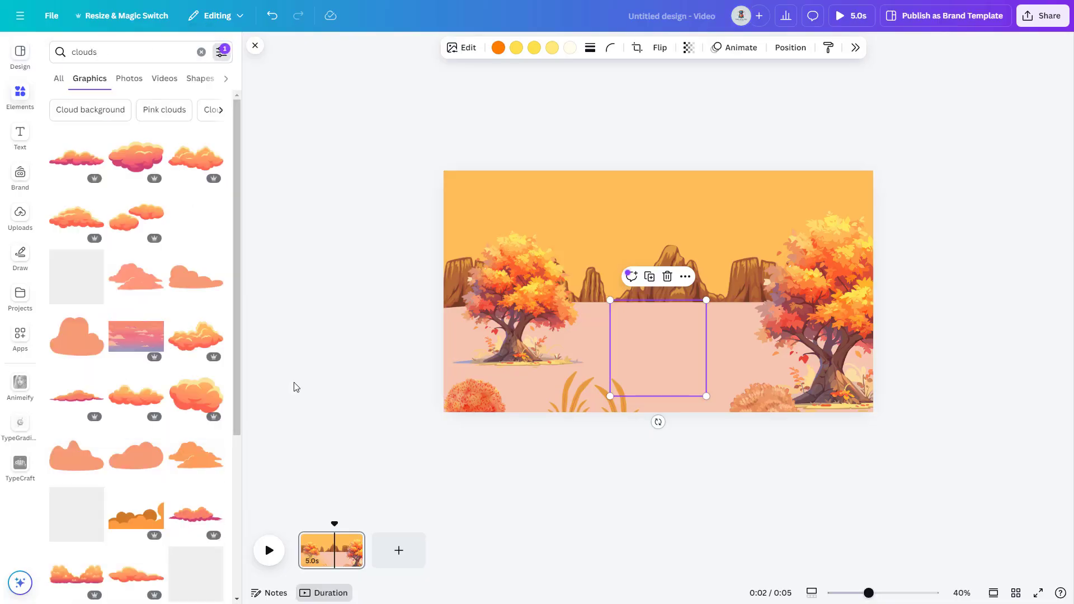
Add the pink-orange puffy cloud, shrink it and place it in the sky above the central mountain.
left_click(131, 161)
left_click_drag(738, 243, 664, 287)
left_click_drag(640, 313, 726, 214)
left_click_drag(672, 186, 665, 187)
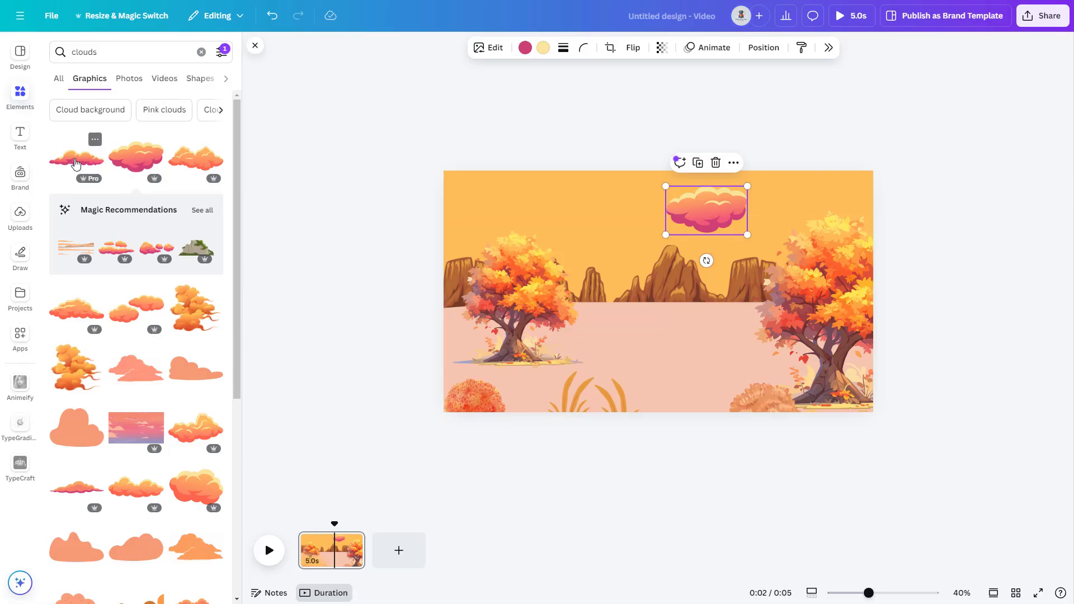
Add the lighter orange cloud left of the pink one and move the pink cloud over to overlap its edge.
left_click(190, 156)
left_click_drag(747, 335, 609, 217)
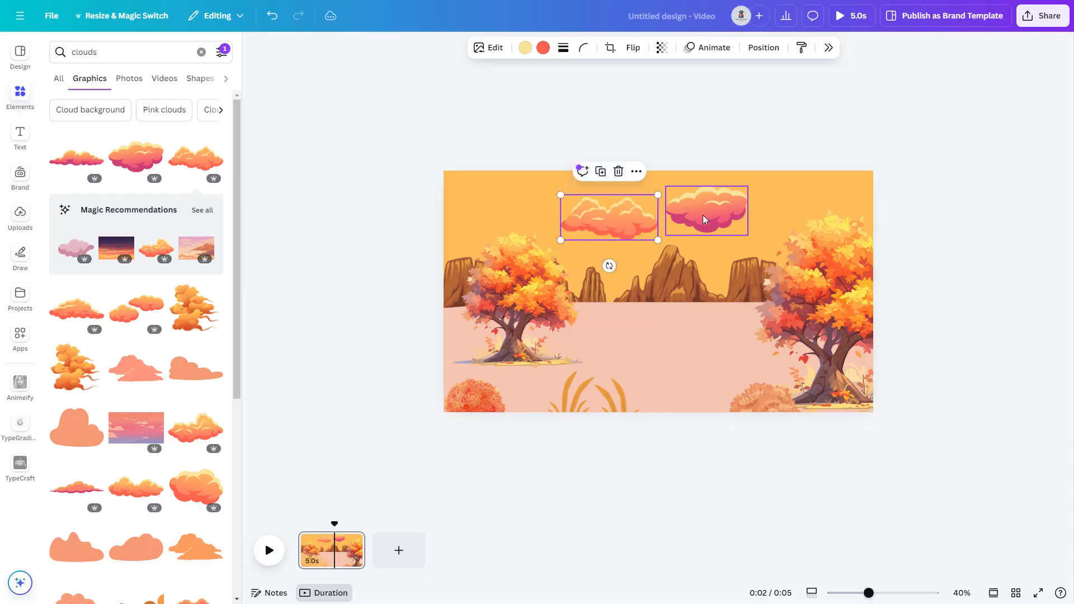
left_click_drag(695, 209, 680, 207)
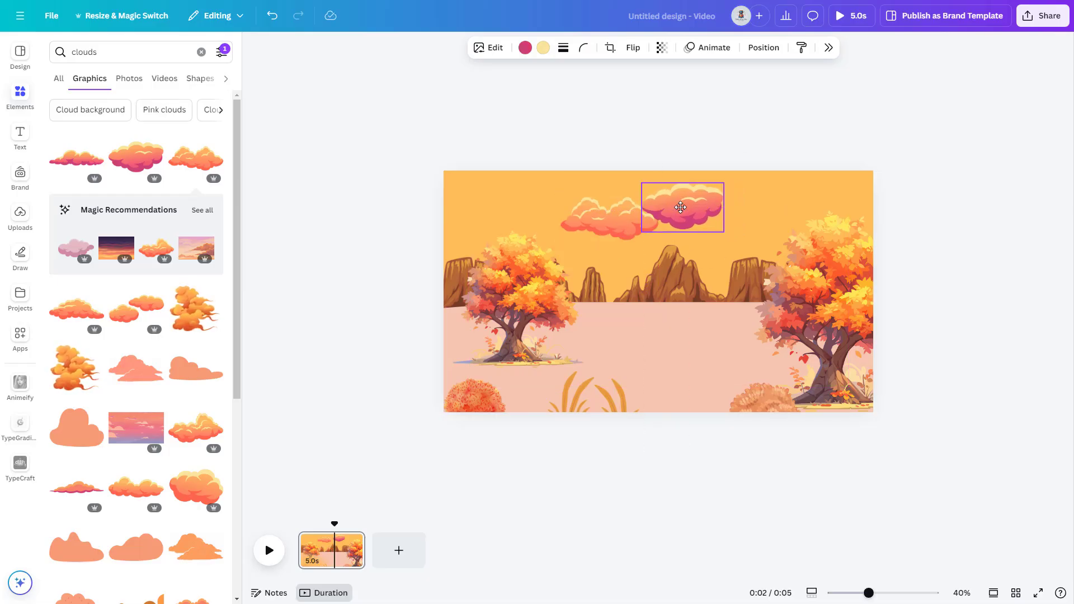
Enlarge the foreground group of trees, bushes and grass far beyond the canvas, leaving only some foliage at the right edge.
scroll(640, 319, "down", 2)
left_click(647, 318)
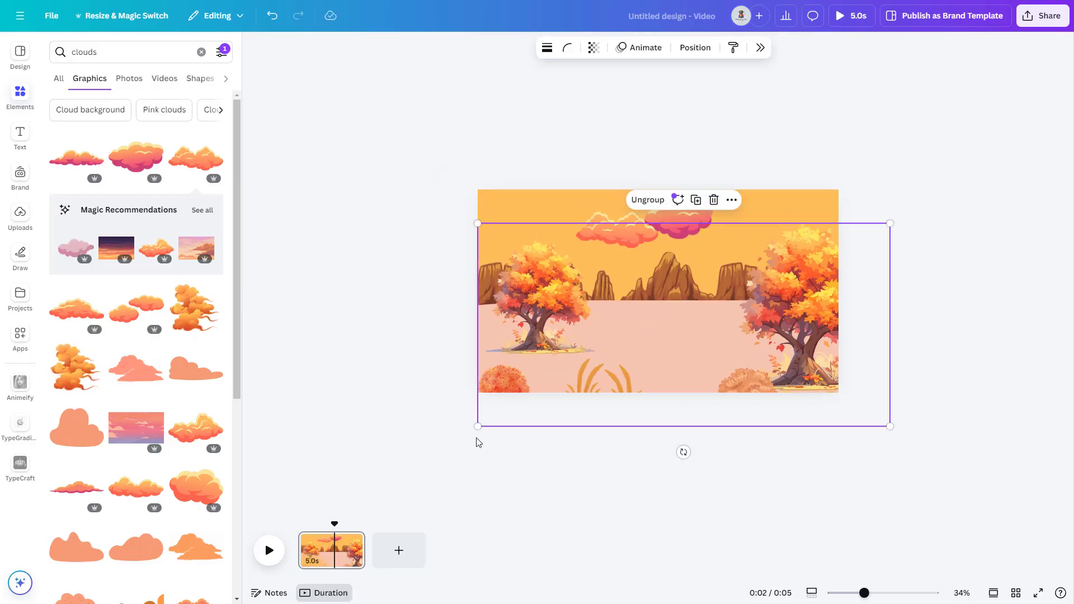
left_click_drag(478, 426, 307, 508)
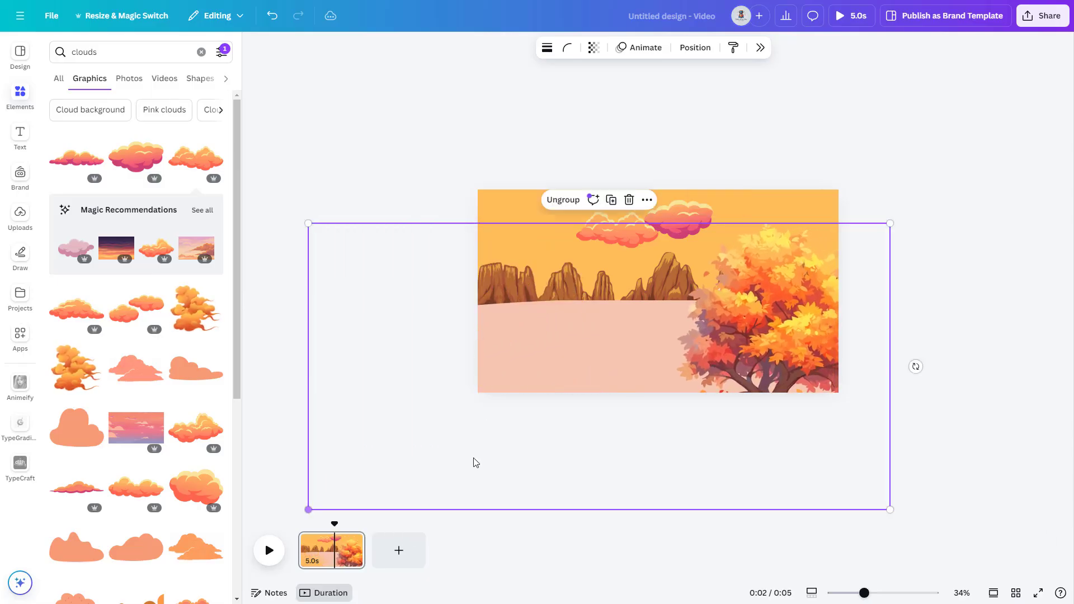
left_click_drag(888, 509, 1066, 565)
scroll(338, 386, "down", 3)
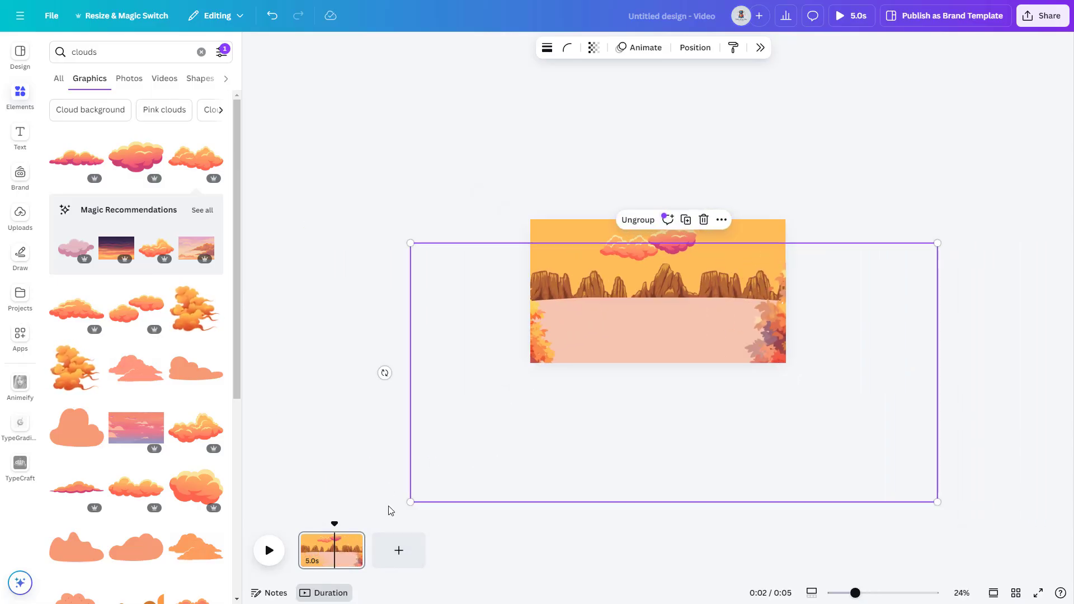
left_click_drag(410, 501, 371, 522)
left_click_drag(936, 521, 953, 529)
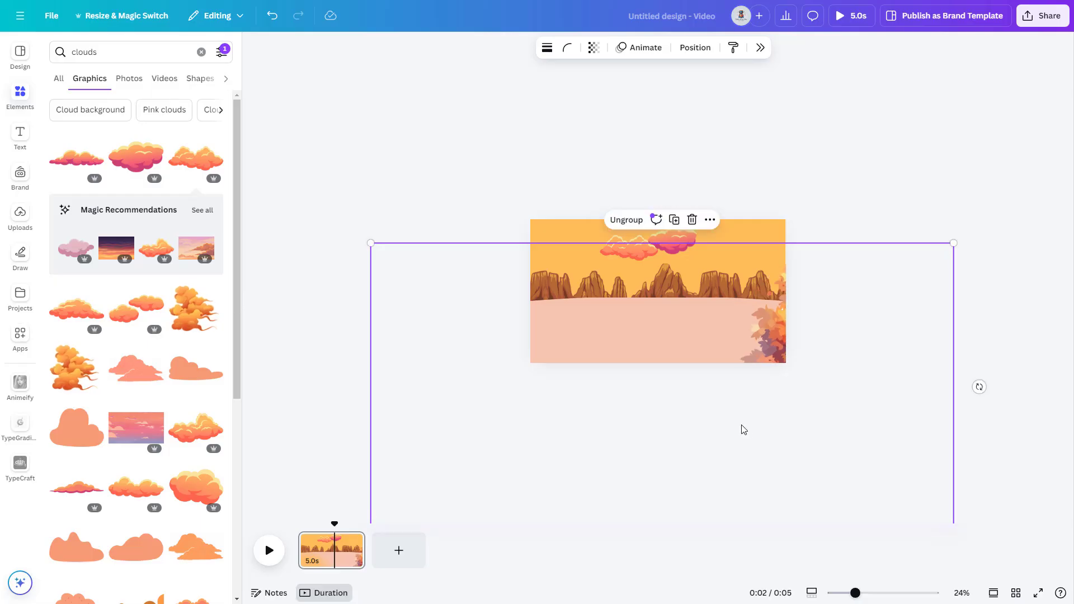
Enlarge the mountains and ground group past the canvas sides and lower it so only a thin ground strip remains.
left_click(695, 47)
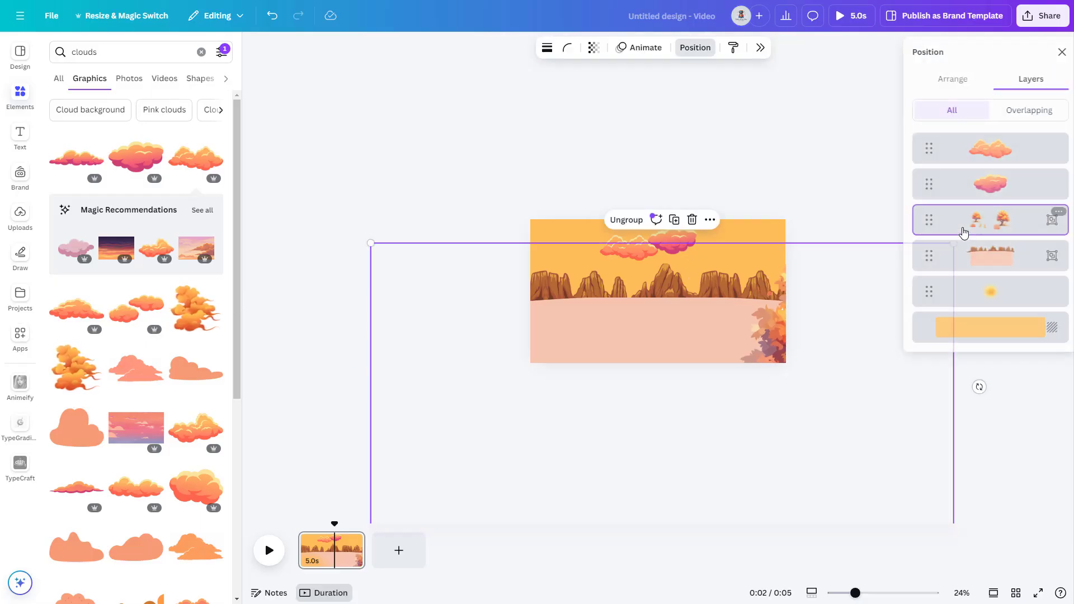
left_click(1003, 255)
left_click_drag(500, 388, 394, 431)
left_click_drag(801, 431, 861, 456)
left_click_drag(665, 307, 667, 332)
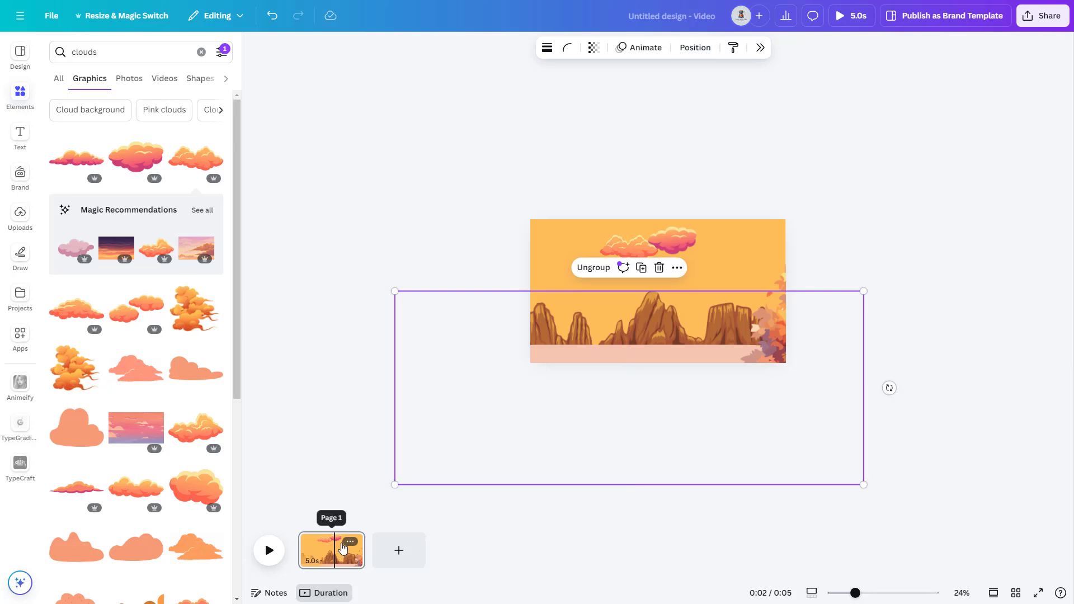
Duplicate the page and select the second copy for editing.
left_click(350, 542)
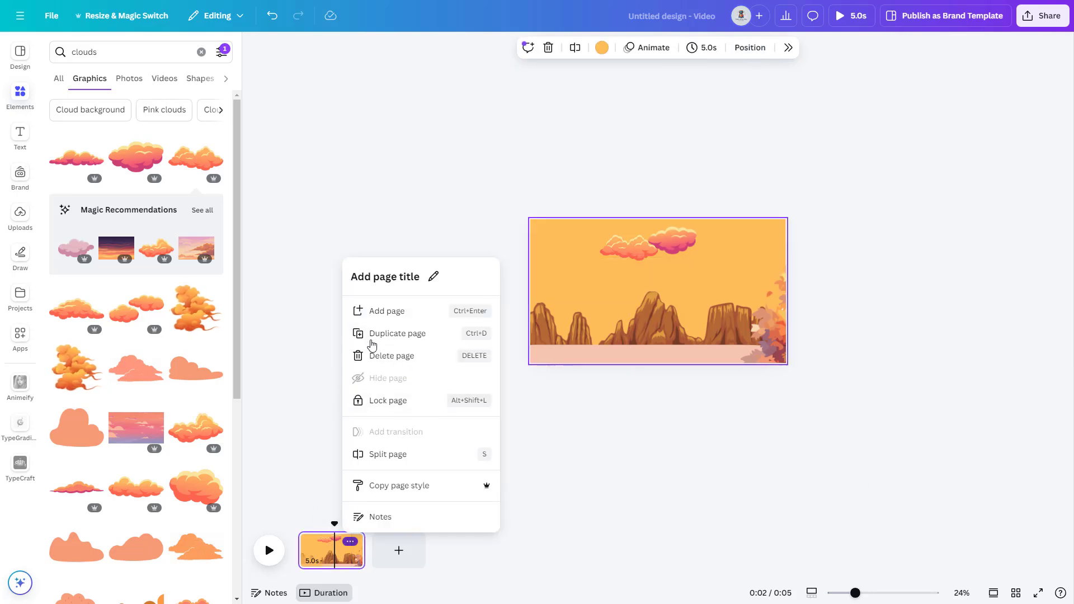
left_click(391, 335)
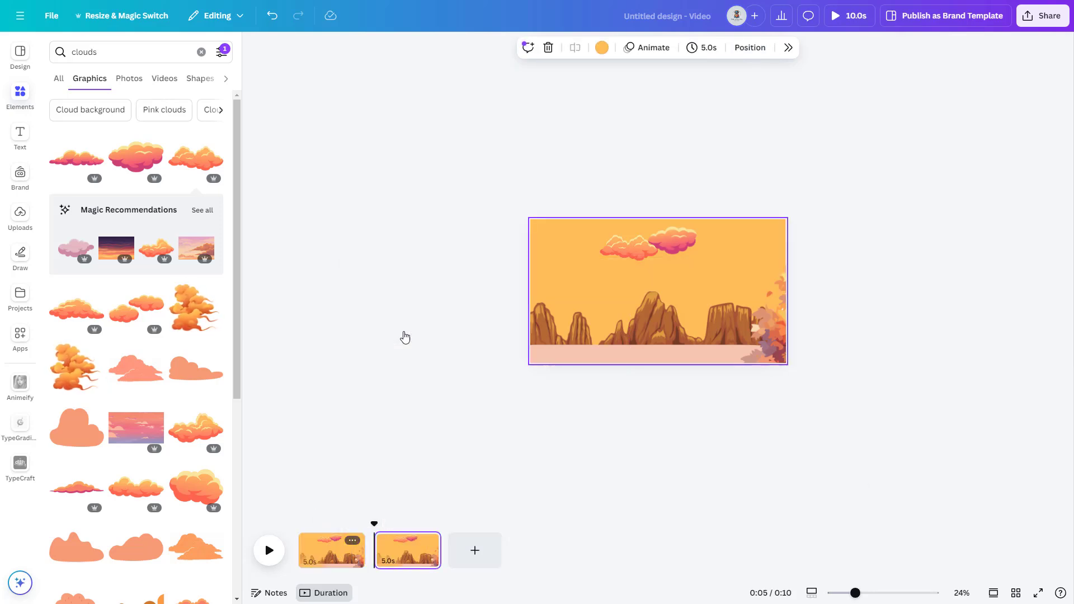
left_click(407, 556)
Shrink the second page's foreground group so both trees, both bushes and the grass frame the scene again.
left_click(655, 341)
scroll(947, 469, "down", 1)
left_click_drag(906, 491, 779, 394)
left_click_drag(417, 421, 523, 385)
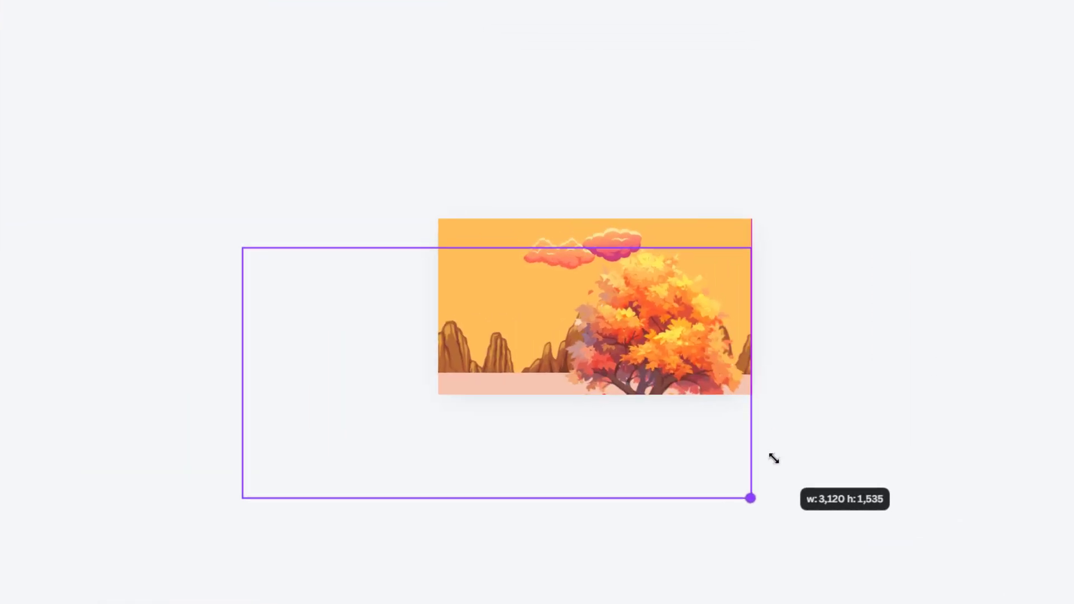
left_click_drag(286, 497, 343, 470)
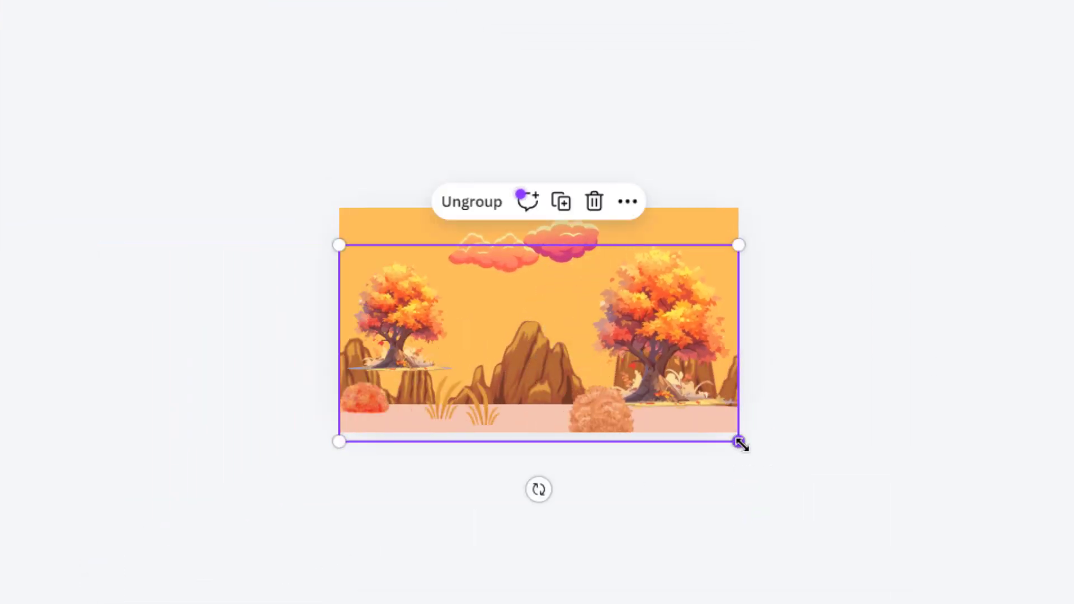
left_click_drag(740, 442, 803, 479)
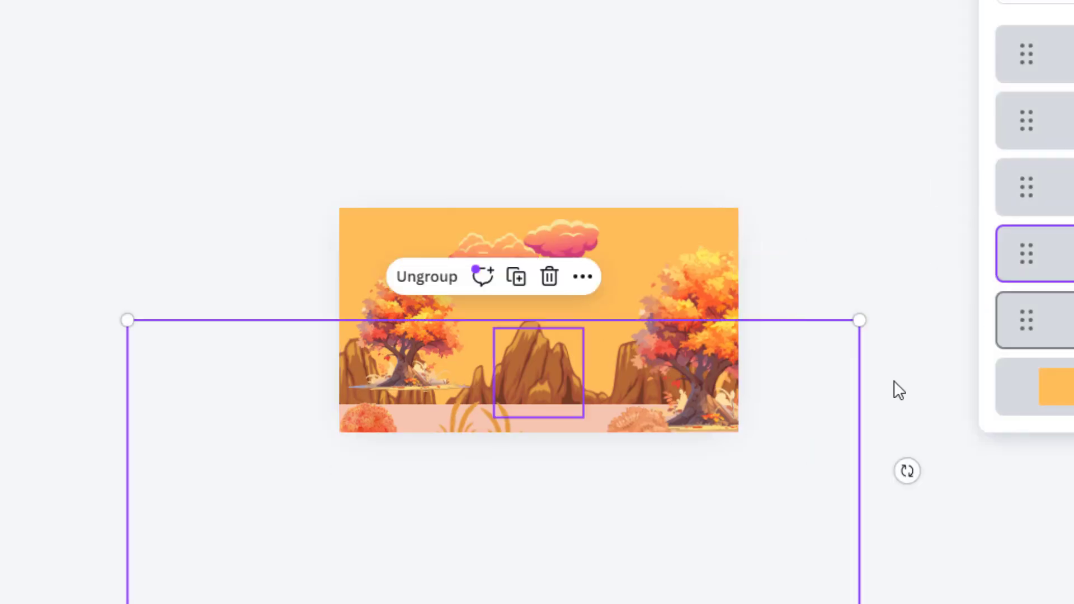
Shrink the second page's mountains and ground group to span the canvas width behind the trees and nudge it upward.
left_click_drag(858, 601, 765, 525)
left_click_drag(115, 534, 291, 454)
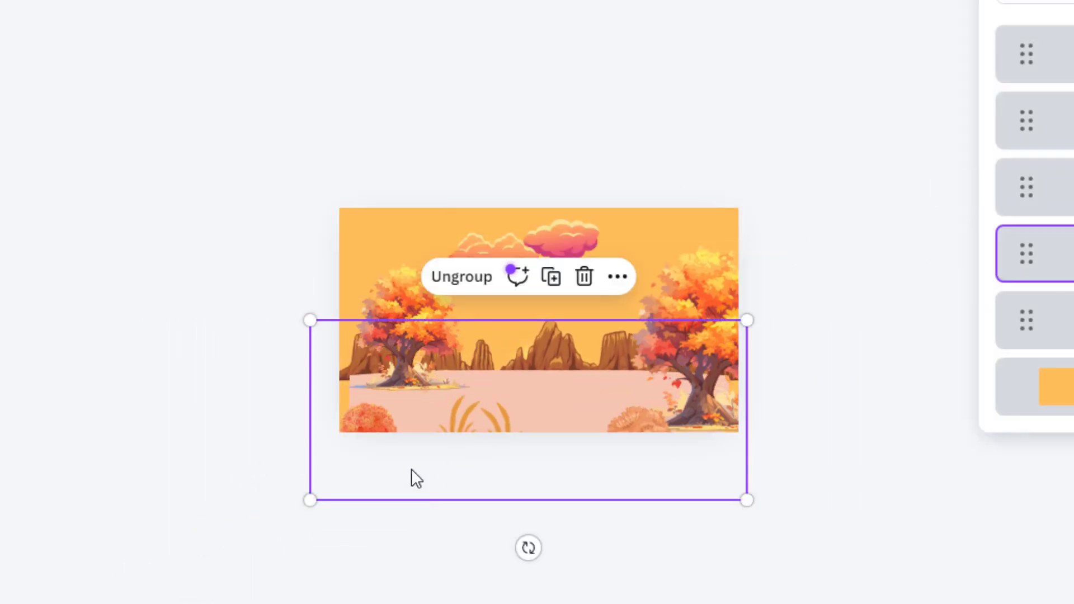
left_click_drag(373, 479, 355, 458)
left_click_drag(731, 479, 767, 493)
key("shift+Up")
key("shift+Up")
key("shift+Up")
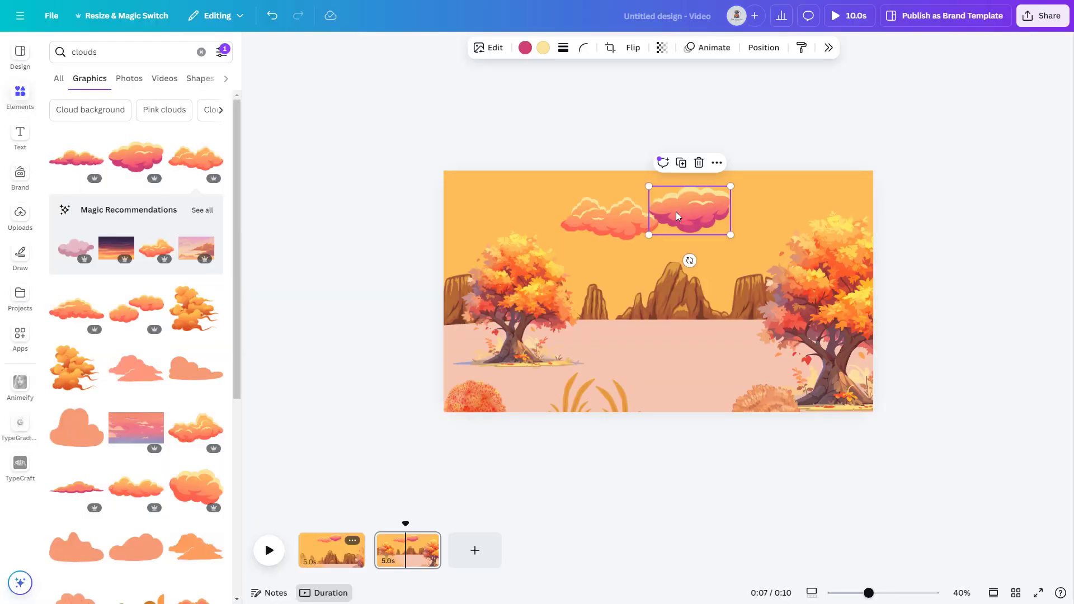
Move the pink cloud off the upper-right corner and the orange cloud off the upper-left, and raise the sun into the sky.
left_click_drag(694, 211, 889, 159)
left_click_drag(625, 227, 415, 163)
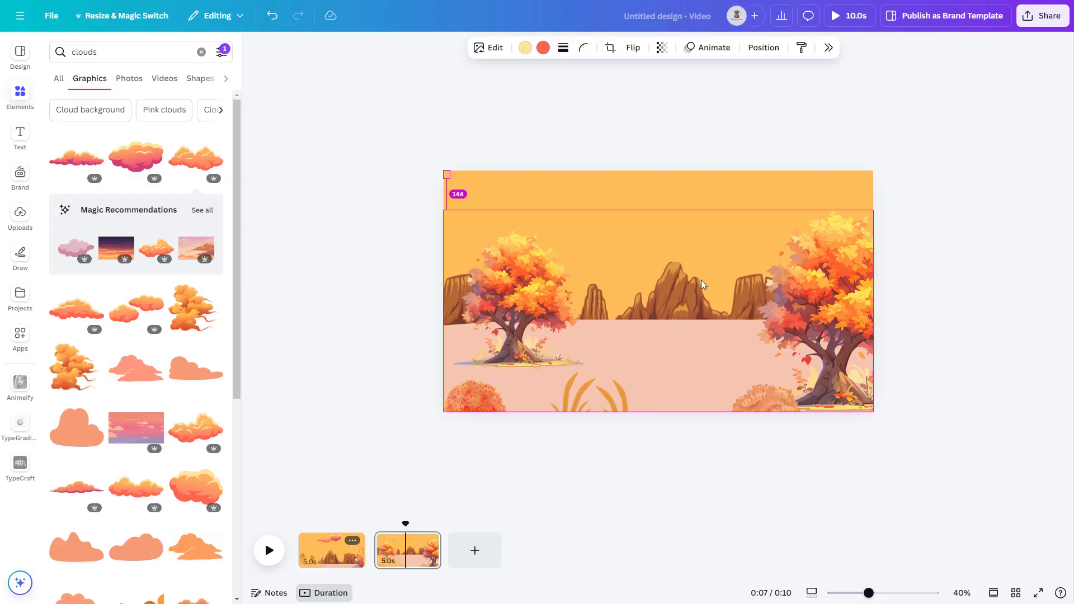
left_click(763, 47)
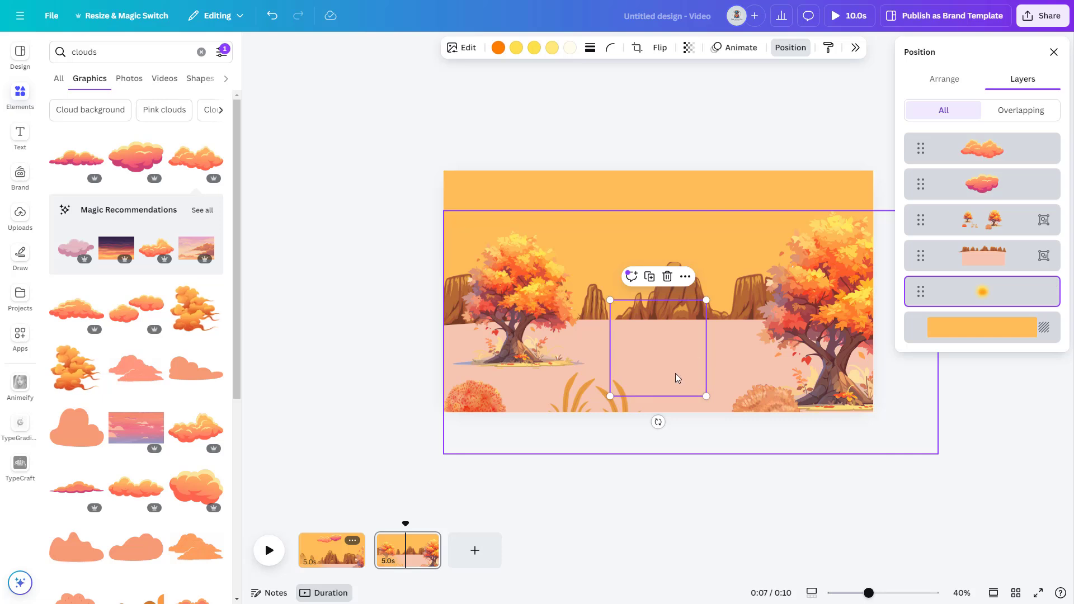
left_click_drag(677, 378, 637, 225)
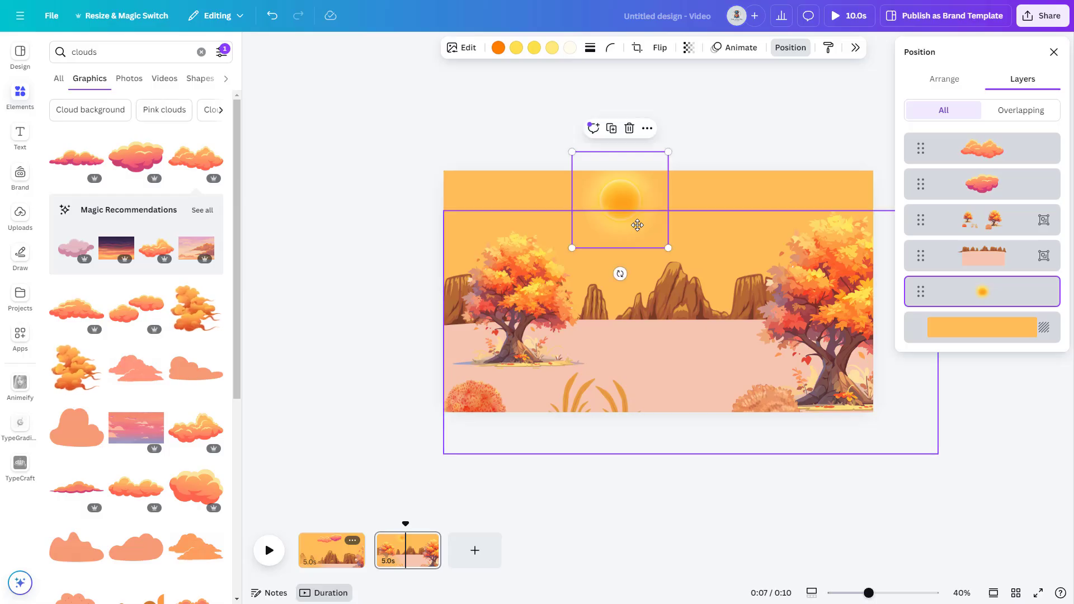
Find a tumbleweed graphic and place the beige one, at small size, beside the red bush in the second page's lower-left corner.
left_click(201, 52)
type("tumble")
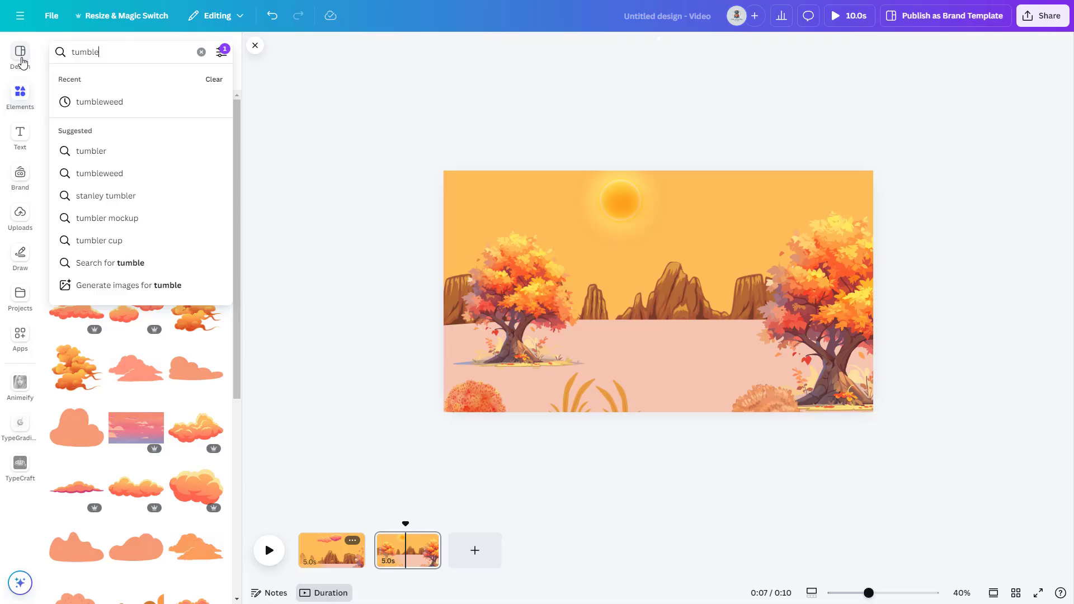
left_click(102, 102)
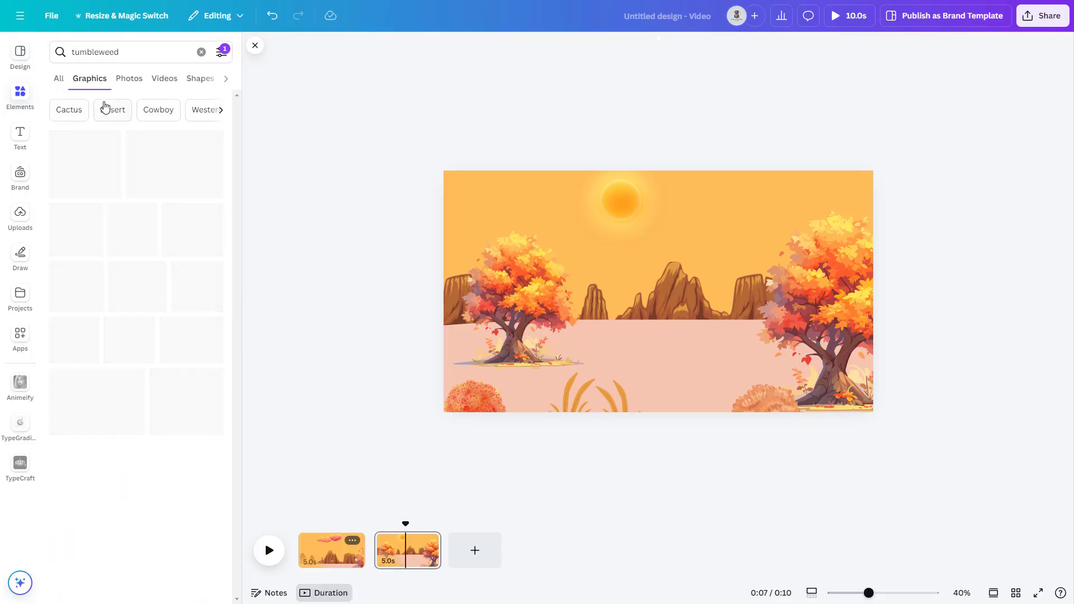
scroll(130, 275, "down", 3)
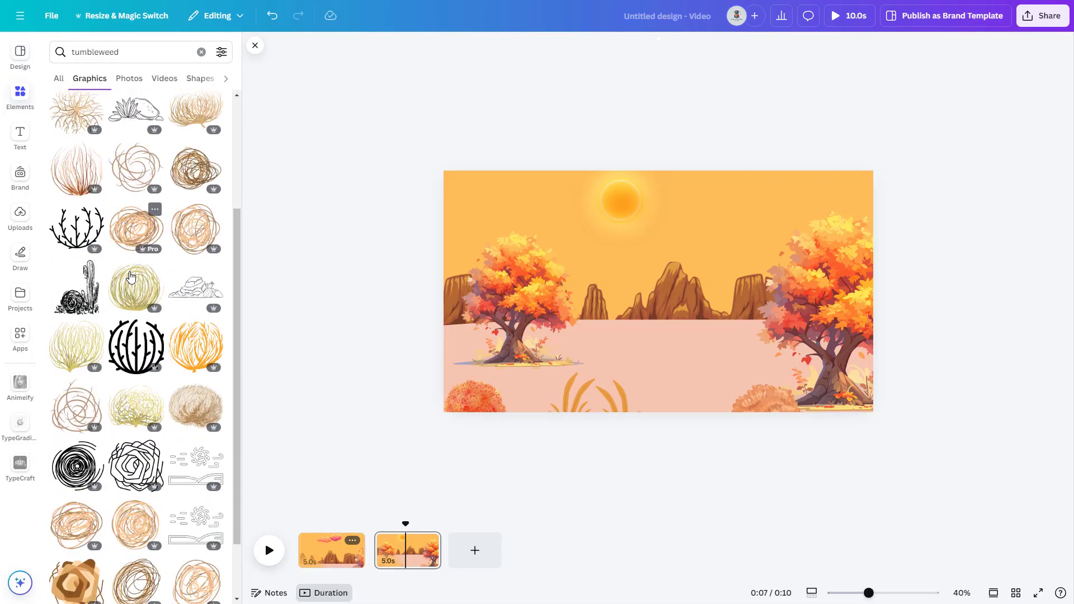
left_click(193, 408)
left_click_drag(717, 243, 521, 399)
Create a custom animation moving the tumbleweed along a bumpy path past the scene's right edge, with the Rotate motion effect.
left_click(692, 51)
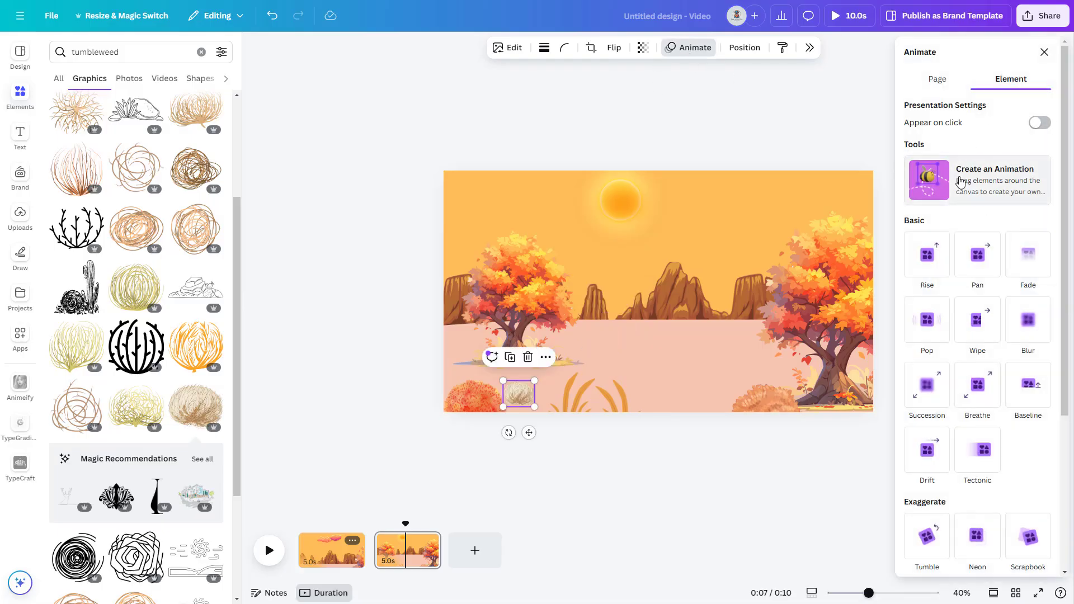
left_click(985, 179)
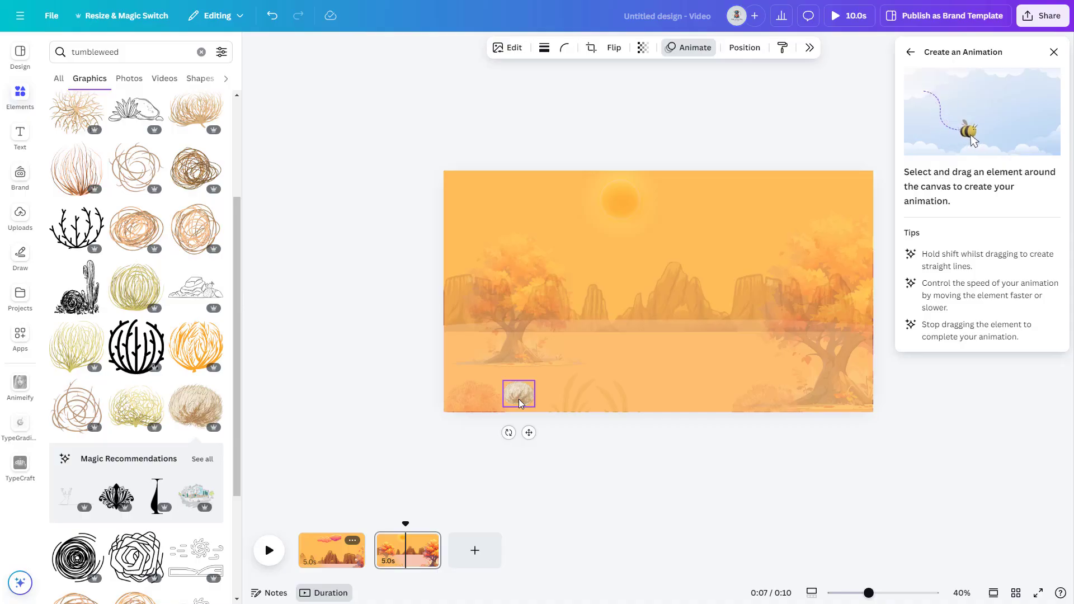
left_click_drag(731, 367, 809, 360)
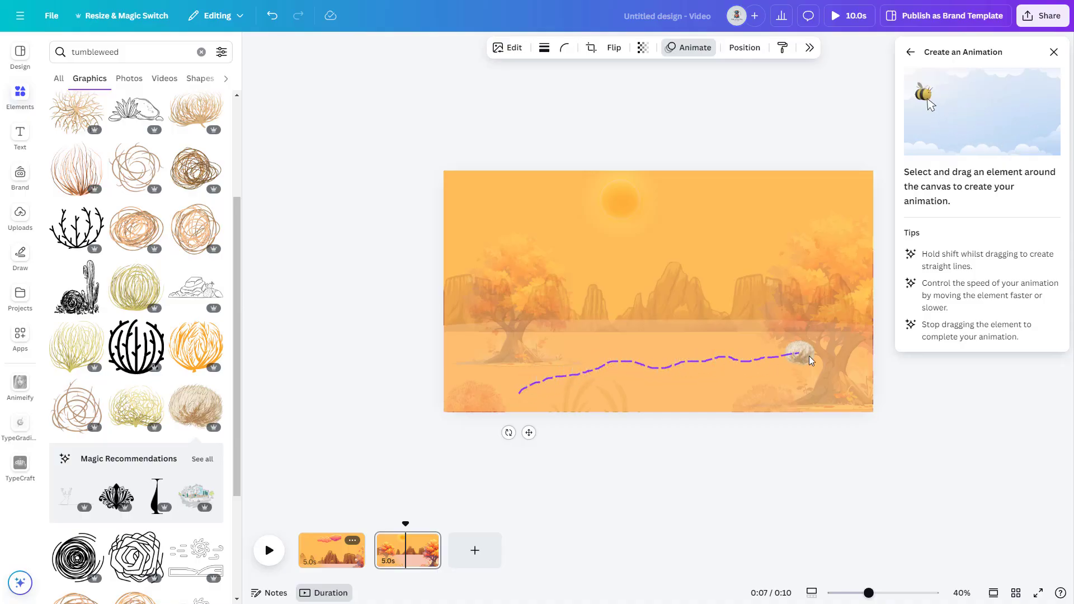
left_click_drag(894, 356, 893, 356)
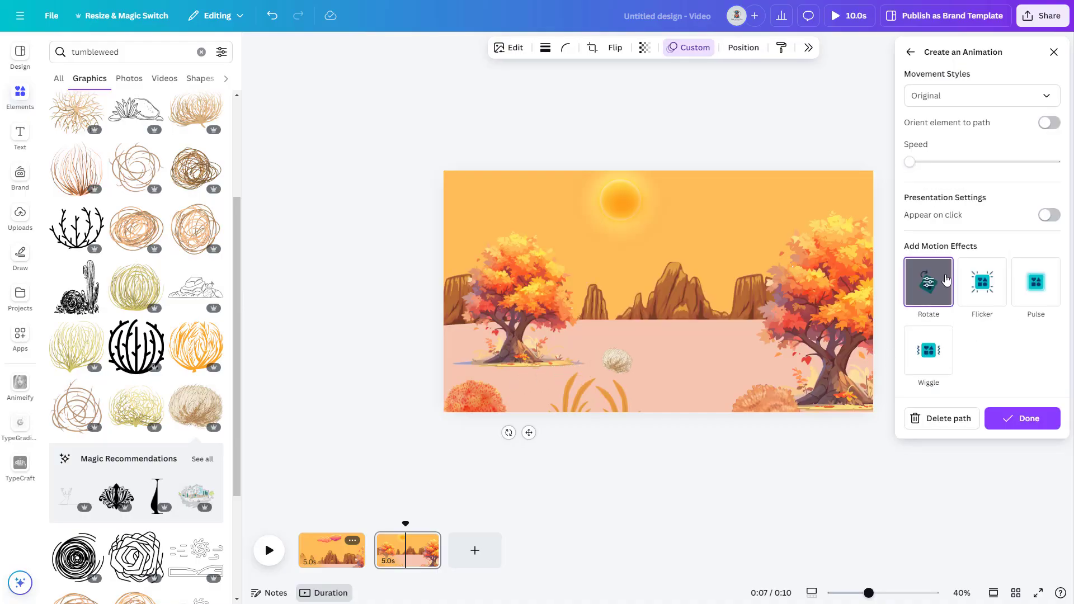
left_click(929, 280)
Move the tumbleweed layer below the foreground trees group and above the mountains group.
left_click_drag(982, 100, 1051, 106)
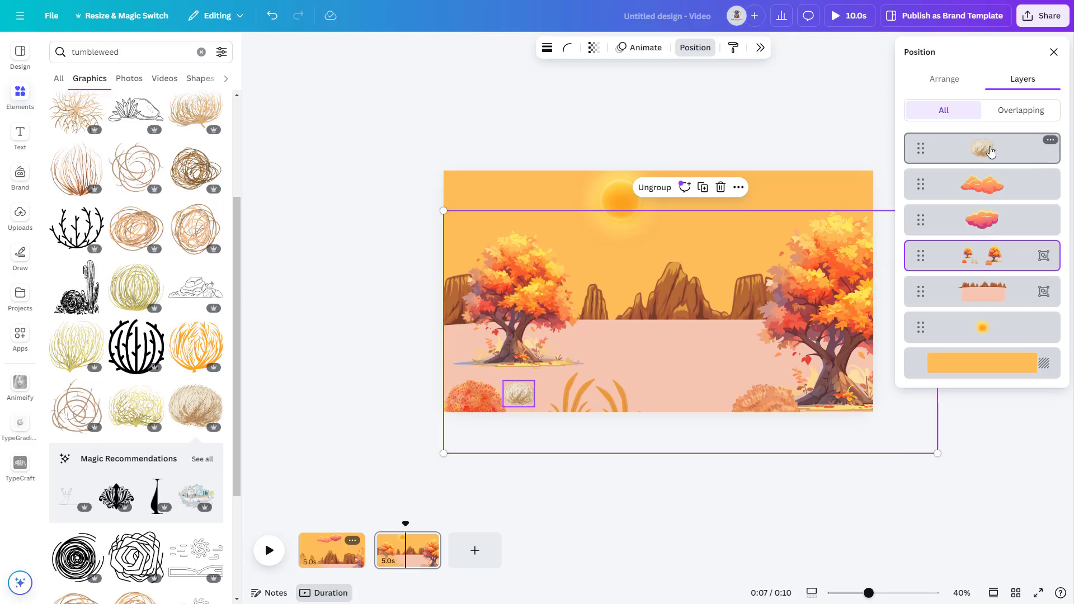
left_click_drag(989, 149, 984, 287)
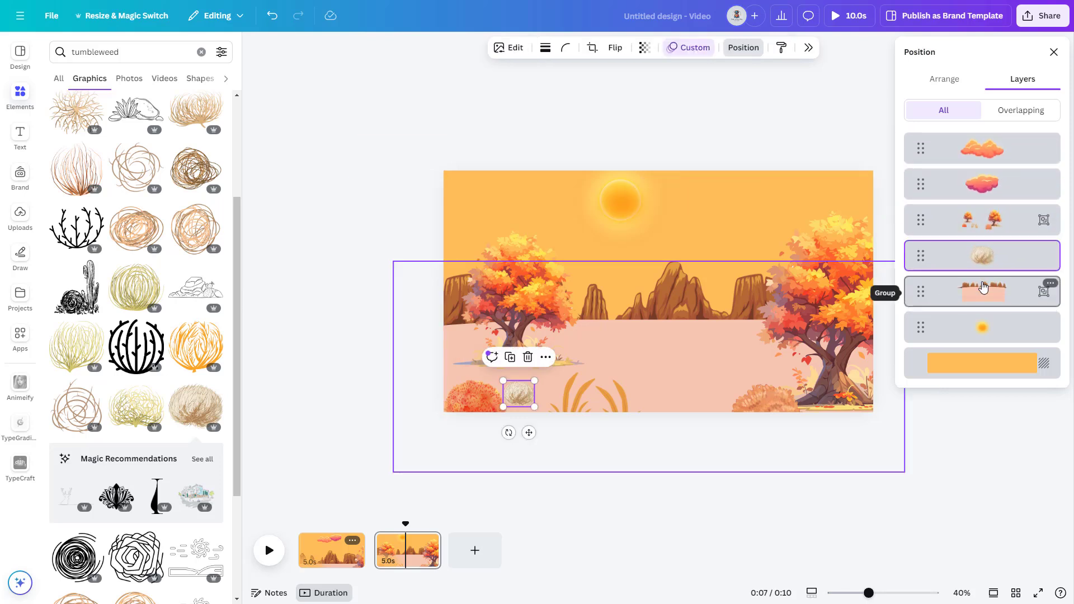
Search the graphics for "bird" and filter the results to animated ones.
left_click(201, 51)
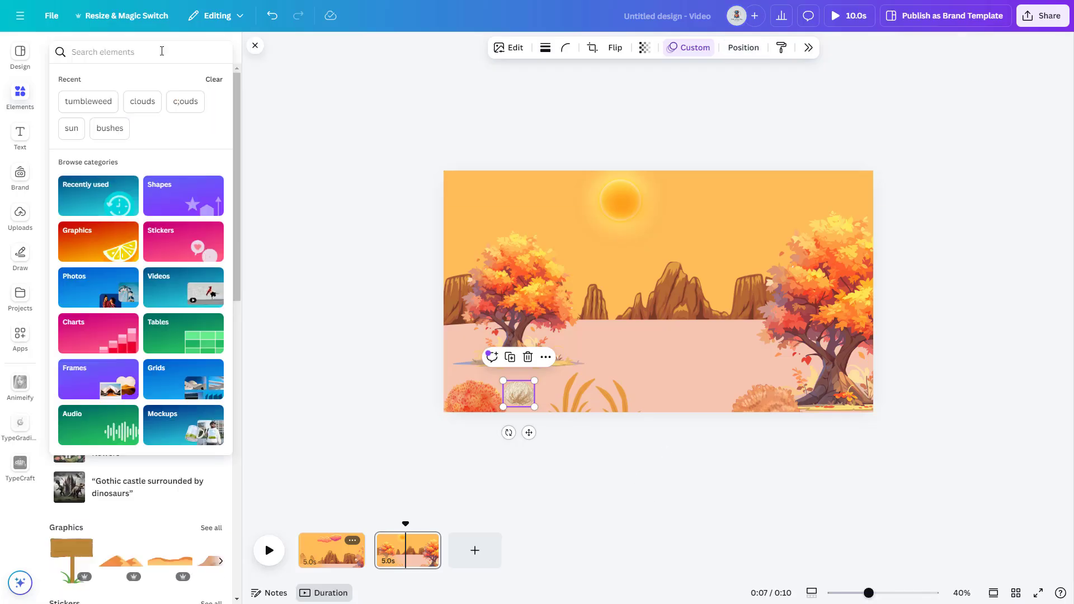
type("bird")
key("Return")
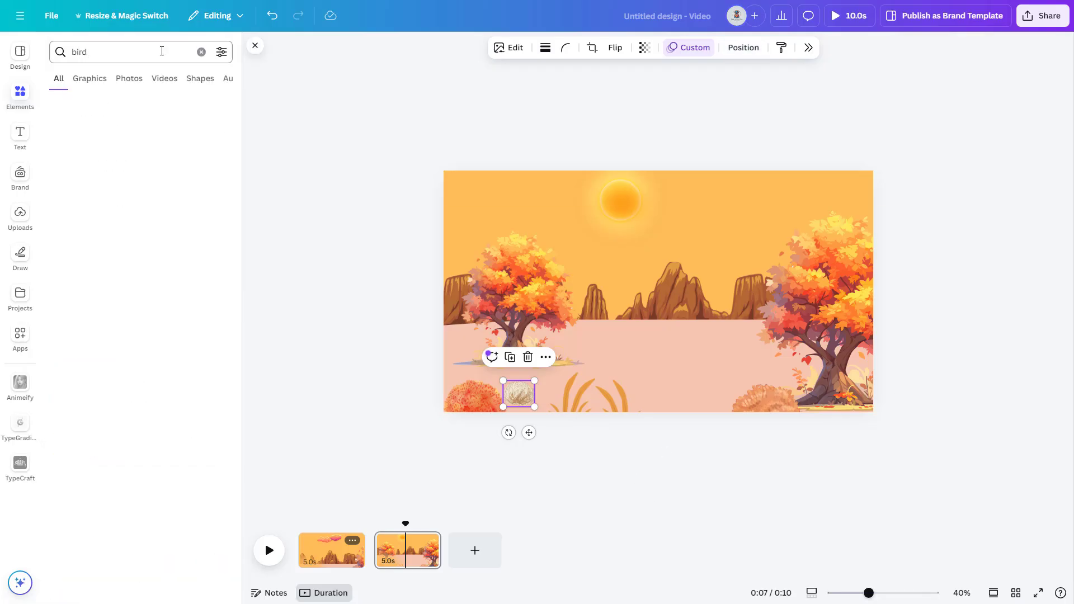
left_click(211, 138)
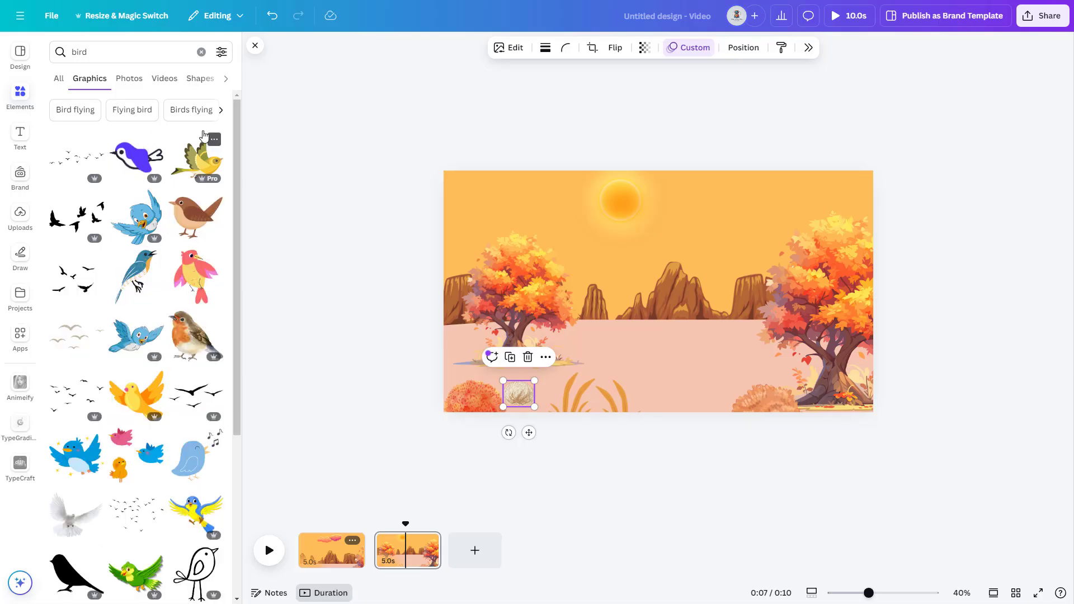
left_click(283, 245)
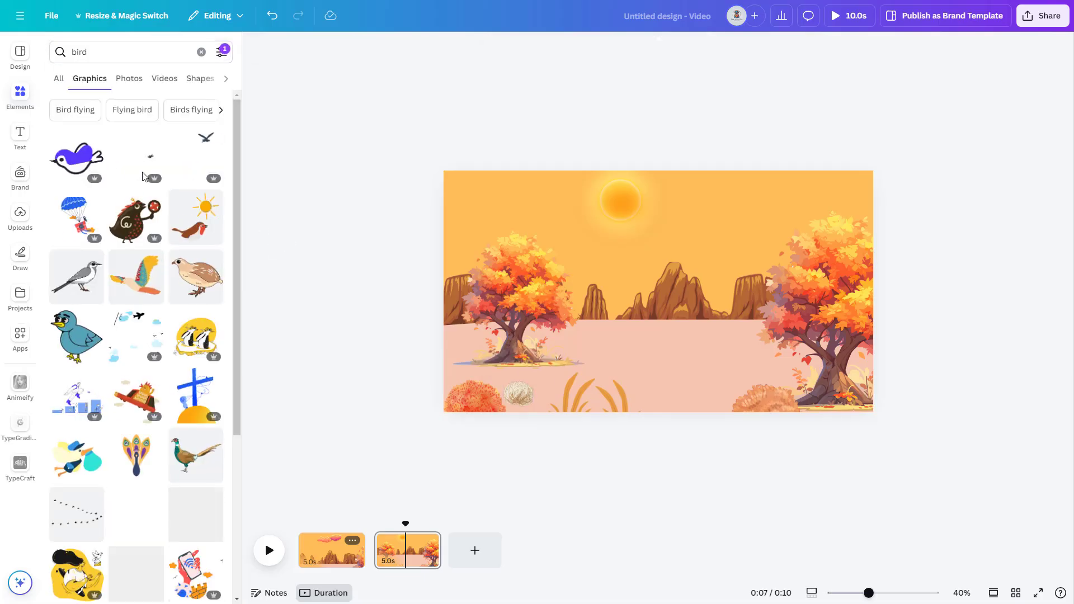
Add the black V-shaped bird flock, shrunk into the upper-left sky, and layer it just behind the foreground trees group.
left_click(77, 411)
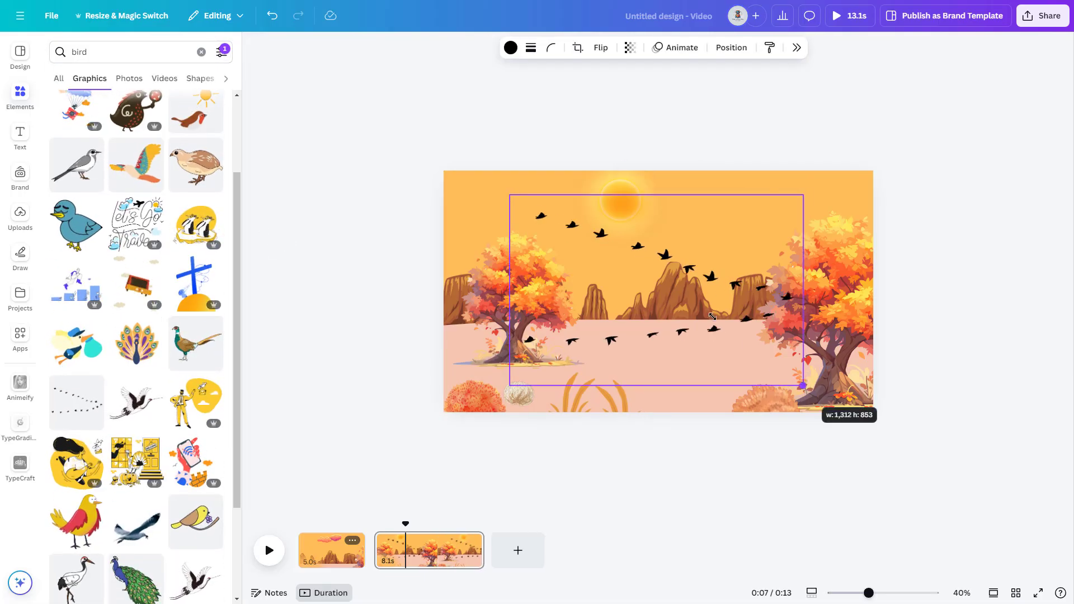
left_click_drag(805, 383, 635, 276)
left_click_drag(592, 248, 517, 230)
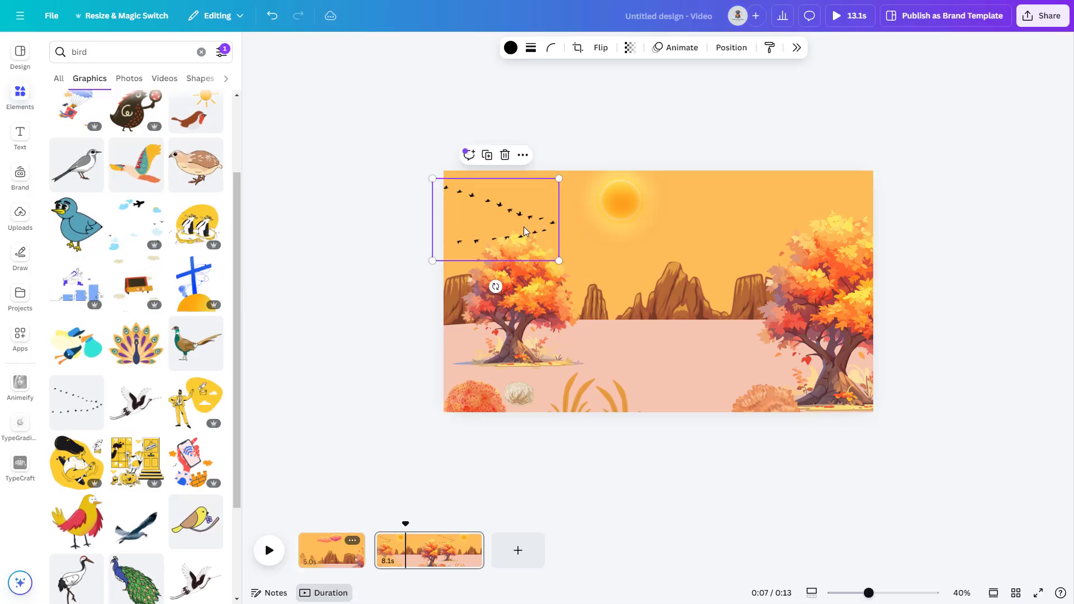
key("alt+1")
left_click_drag(996, 162, 991, 269)
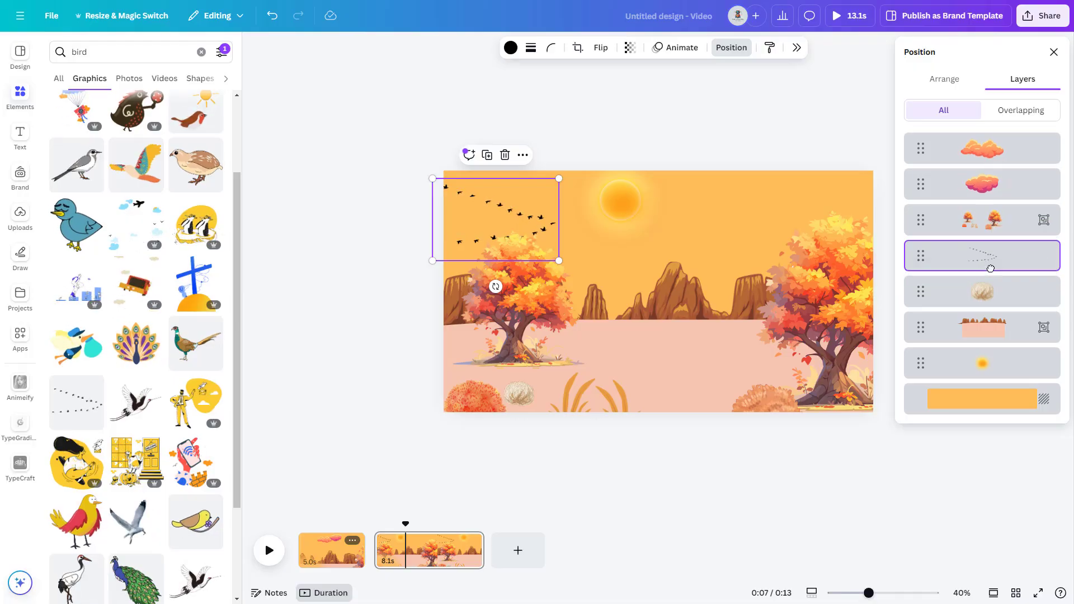
Animate the bird flock along a straight path from beyond the left edge across the sky past the right edge, slightly slowed.
left_click(682, 48)
left_click(951, 169)
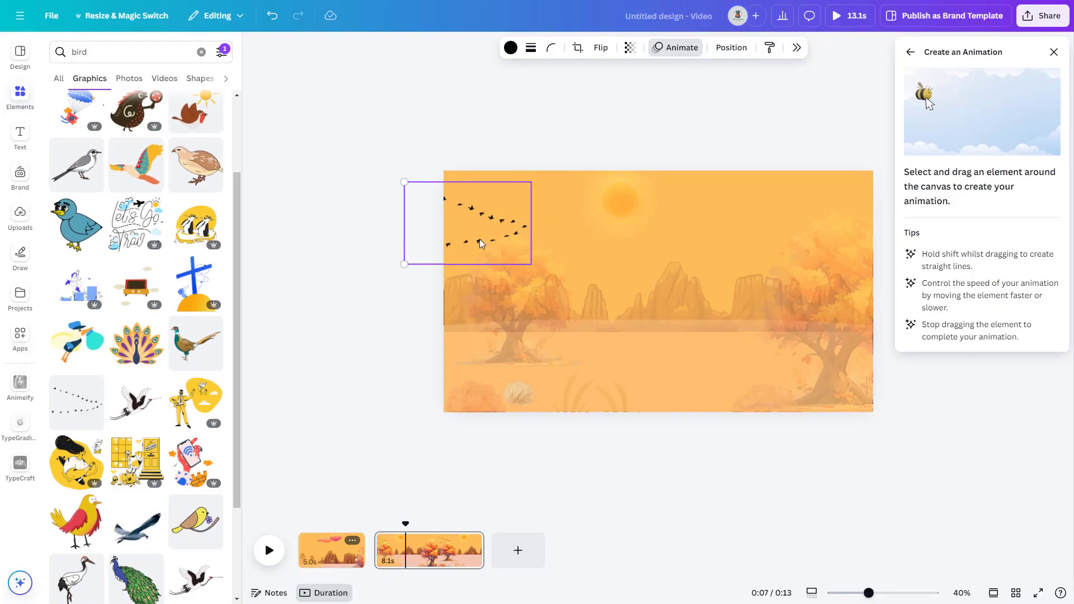
left_click_drag(480, 242, 532, 239)
left_click_drag(656, 242, 777, 243)
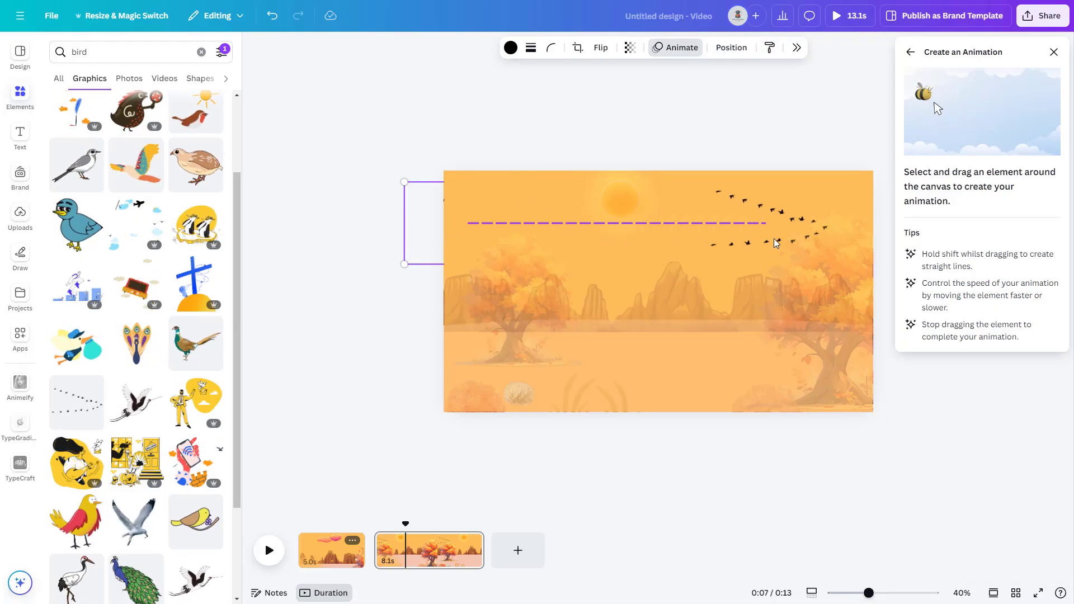
left_click_drag(902, 233, 895, 224)
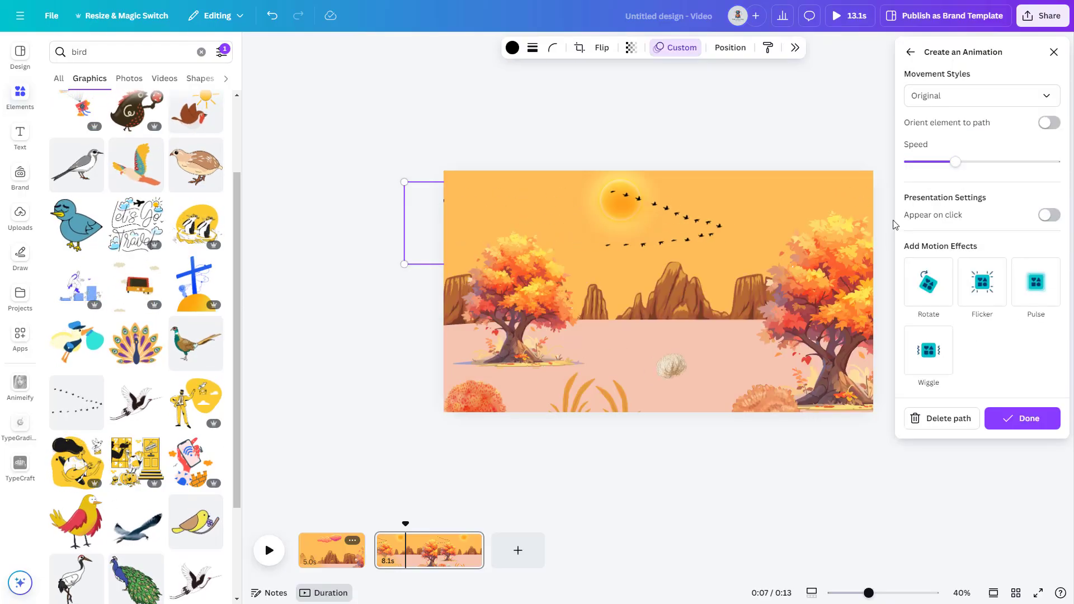
left_click_drag(955, 162, 951, 162)
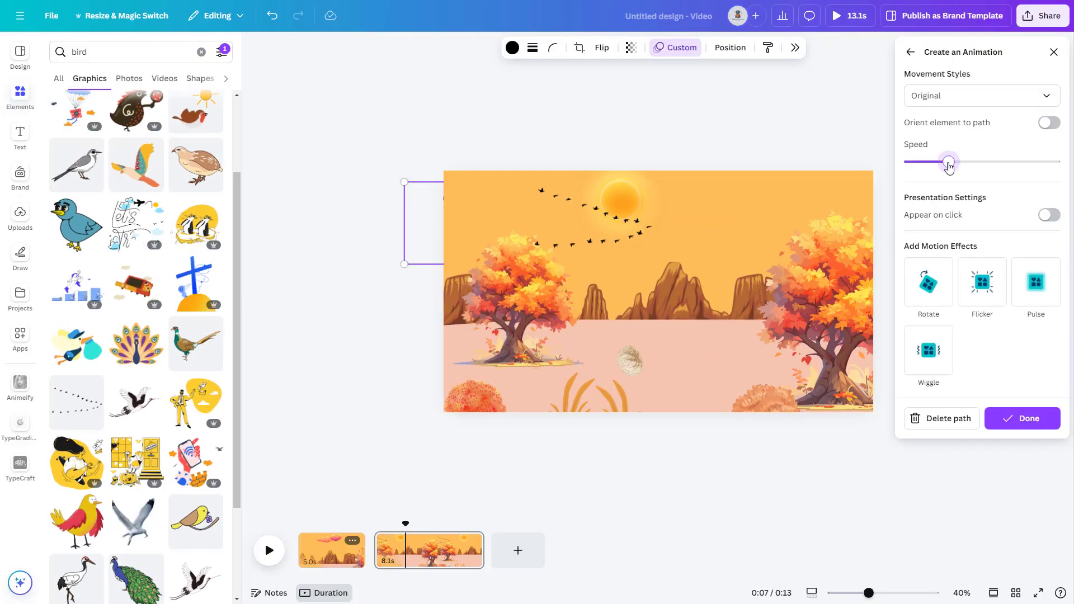
left_click(1025, 417)
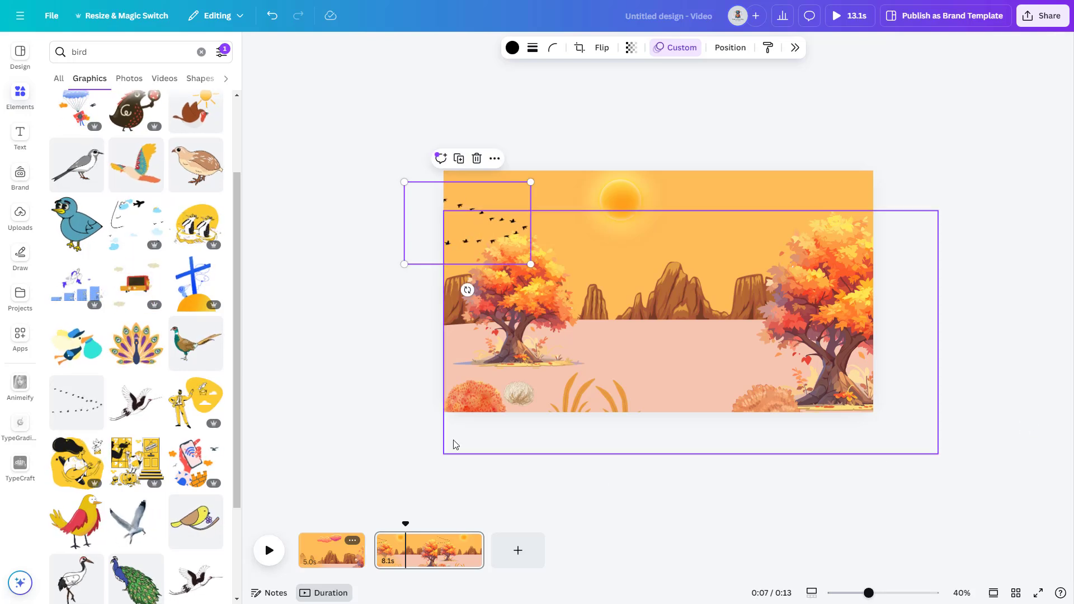
Add a Match & Move transition of 2.5 seconds between the two pages and preview the video.
left_click(379, 562)
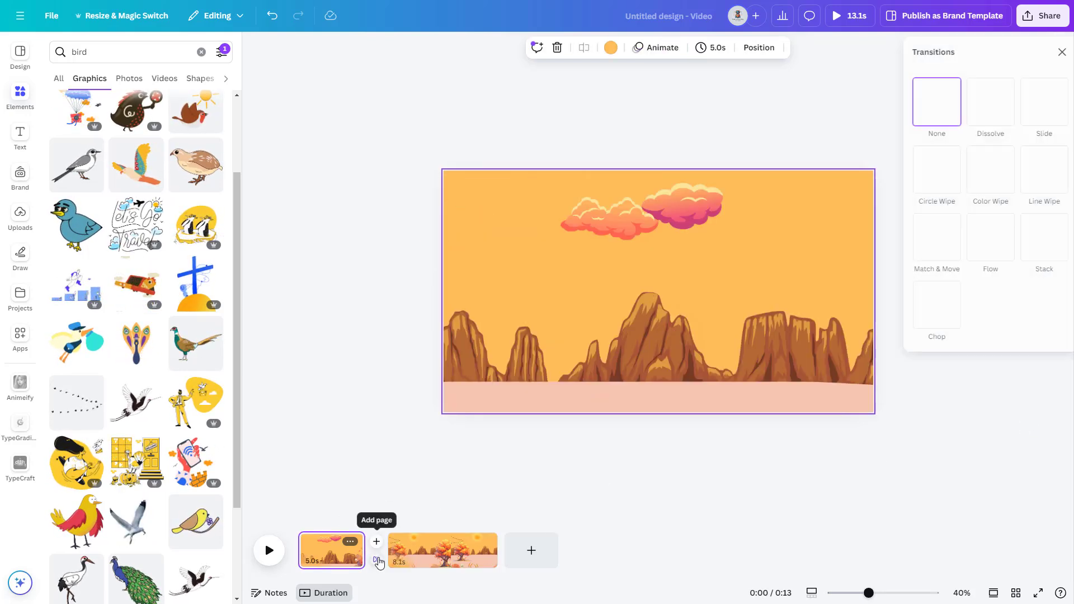
left_click(937, 247)
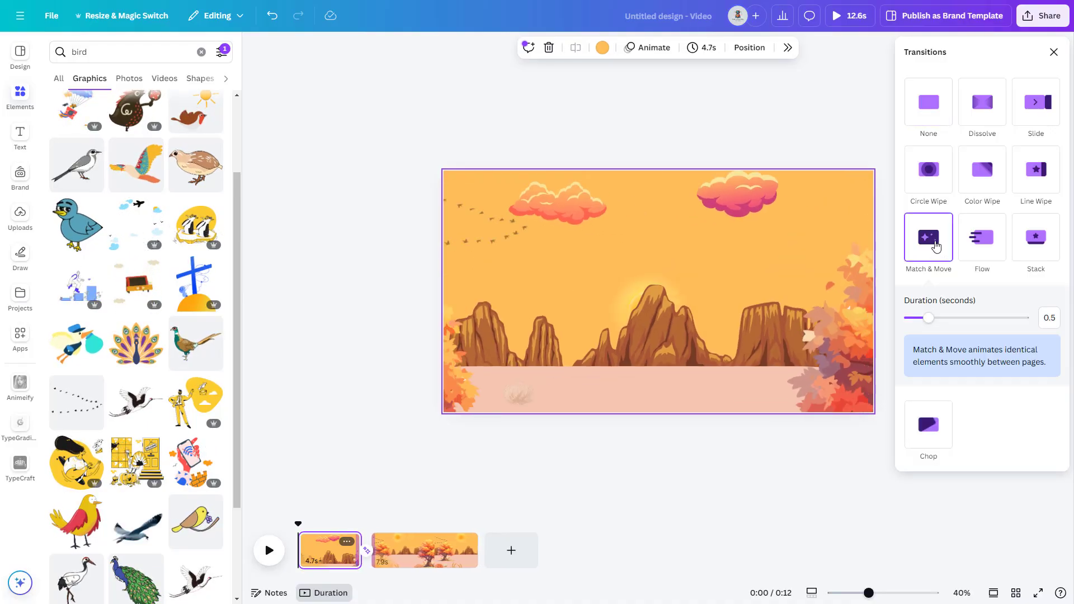
left_click_drag(934, 324, 1033, 324)
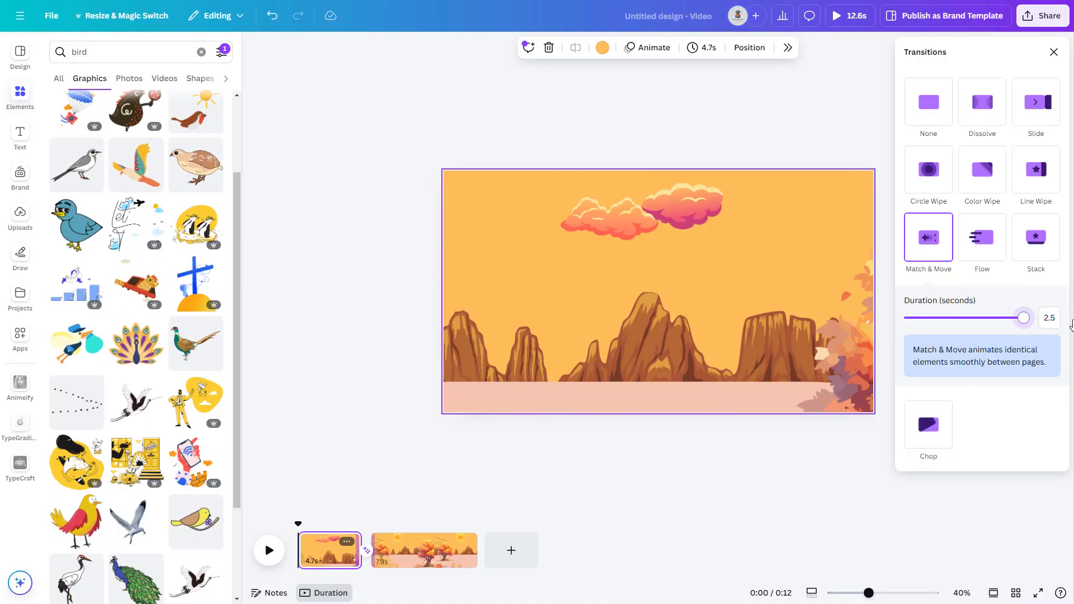
left_click(269, 551)
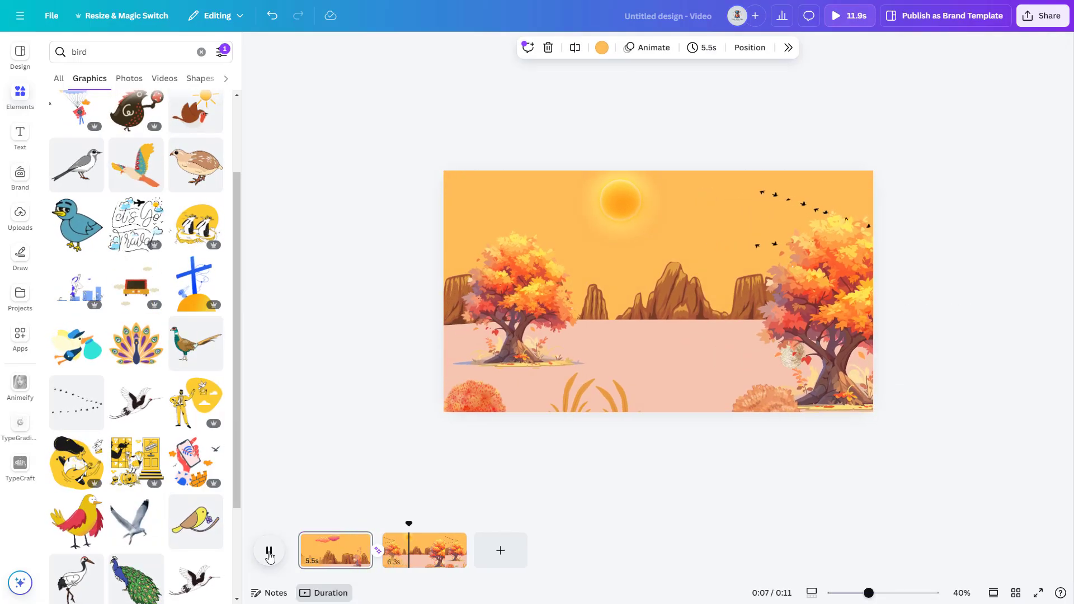
Download both pages as one MP4 video at 1080p (HD).
left_click(1043, 15)
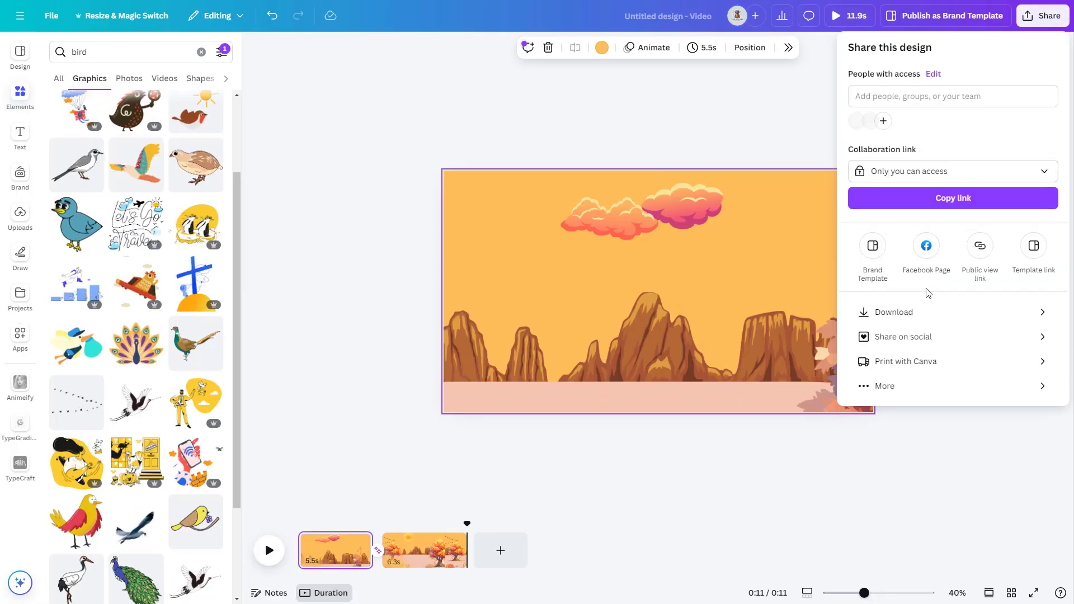
left_click(919, 312)
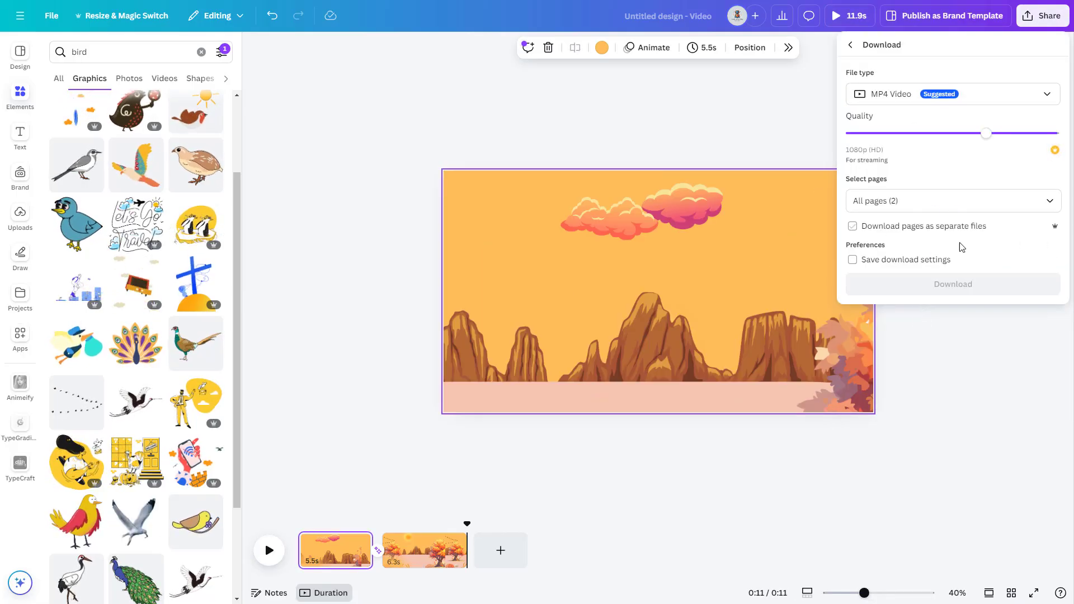
left_click(952, 285)
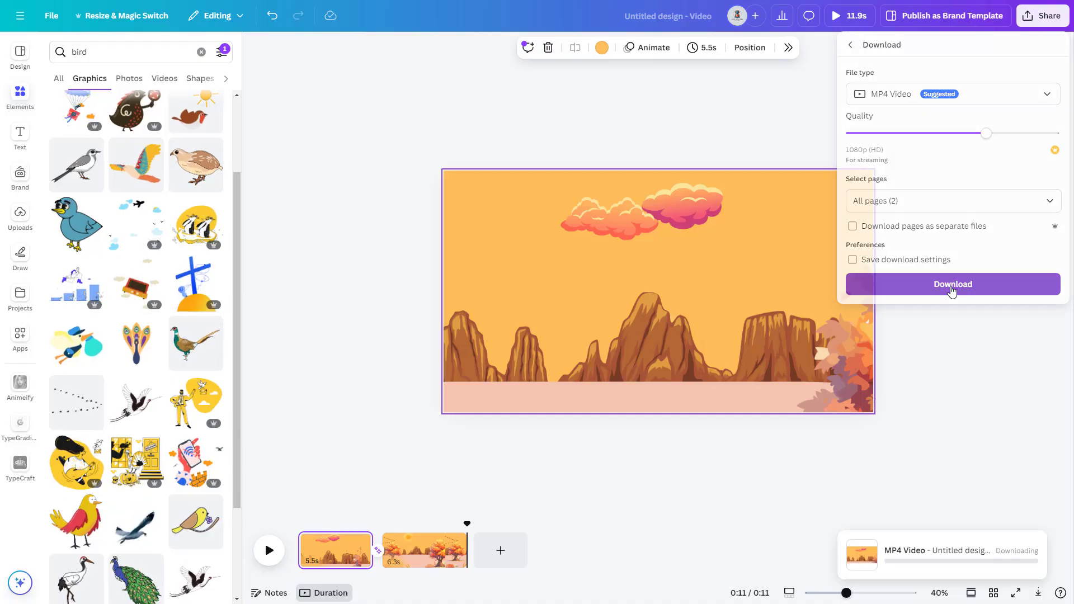